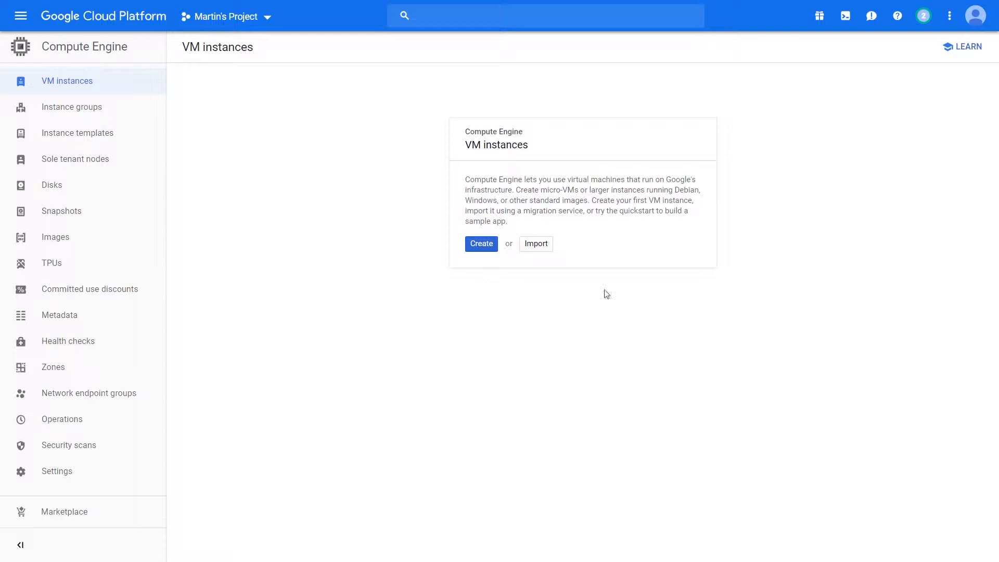
# Go to the console home dashboard and open the VM instances page of Compute Engine
pyautogui.click(104, 16)
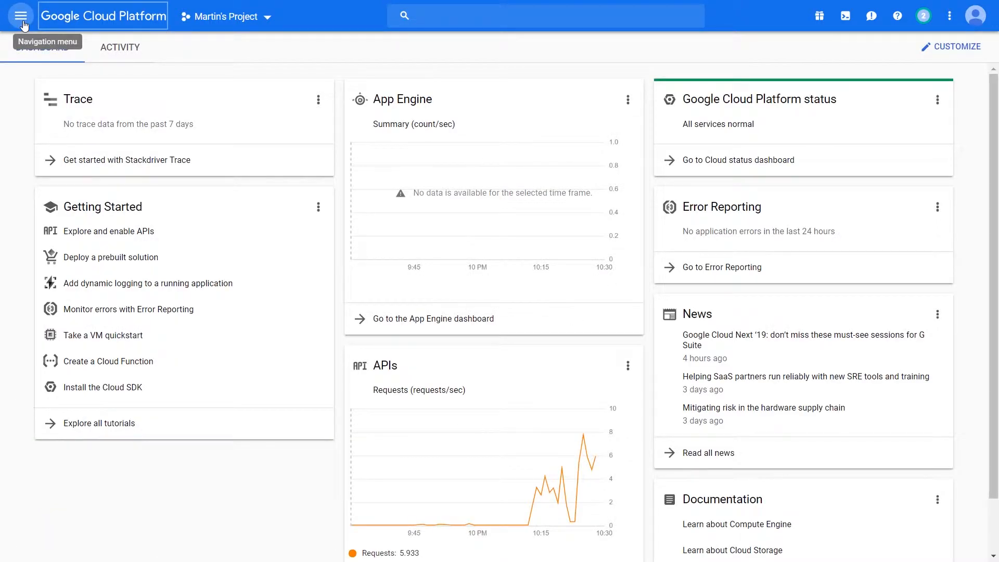
pyautogui.click(21, 16)
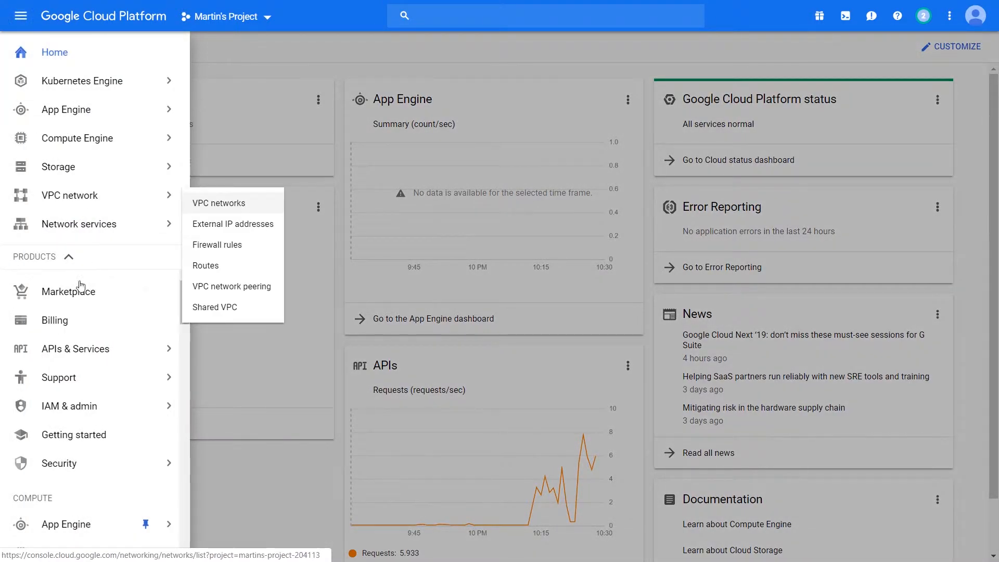
pyautogui.scroll(-3, 88, 432)
pyautogui.moveTo(148, 394)
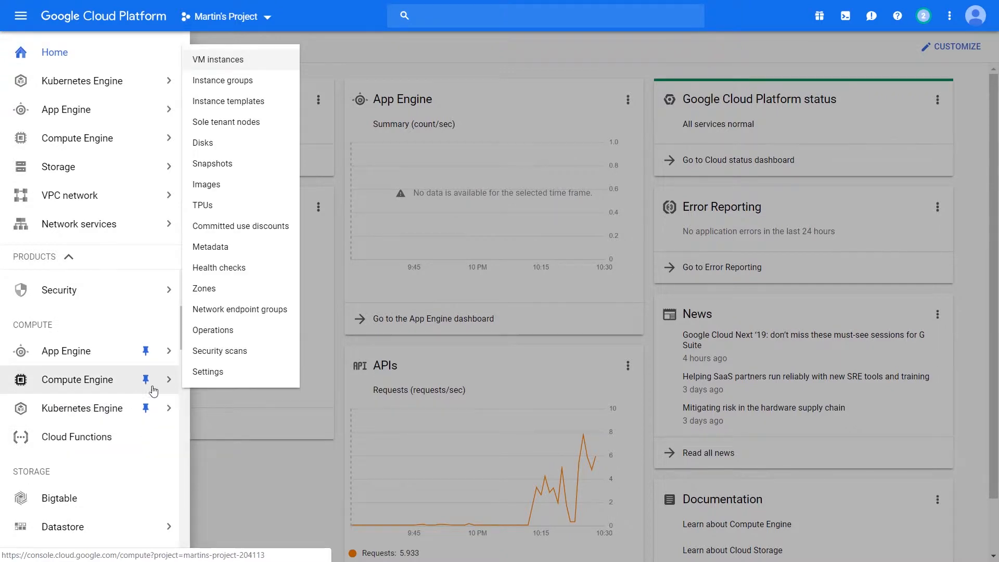
pyautogui.click(195, 70)
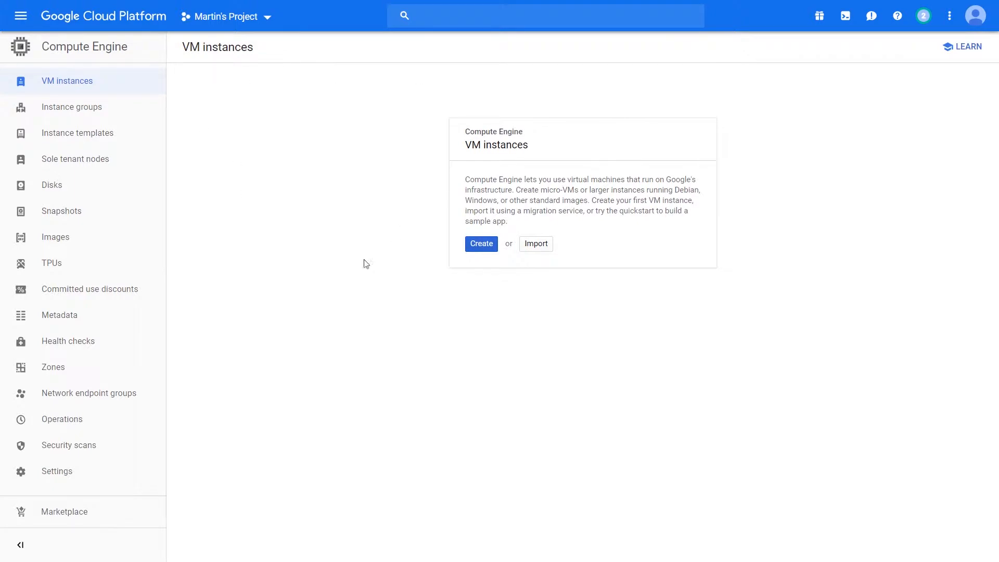
# Start creating a new VM instance and name it wordpress-vm-01
pyautogui.click(480, 244)
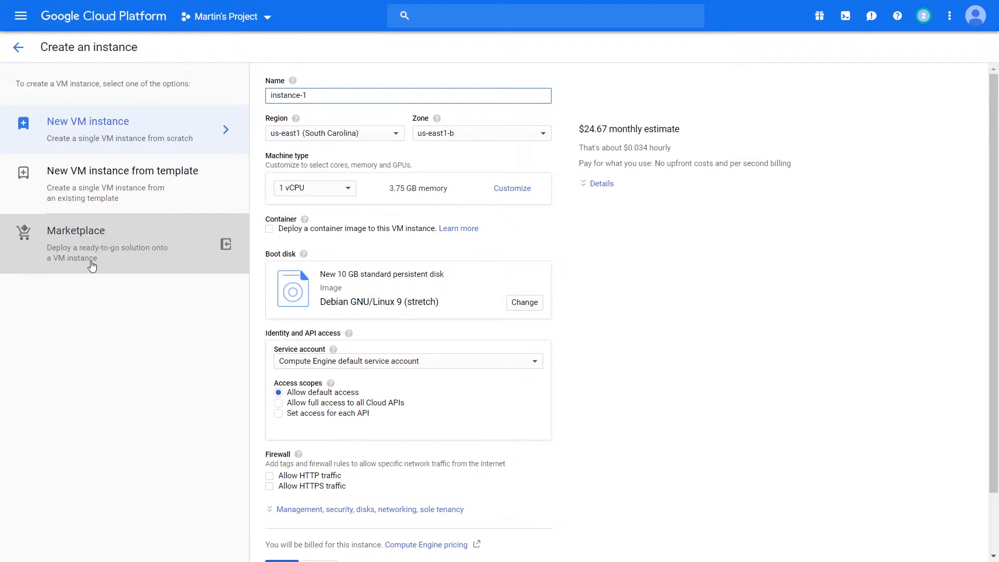
pyautogui.click(646, 139)
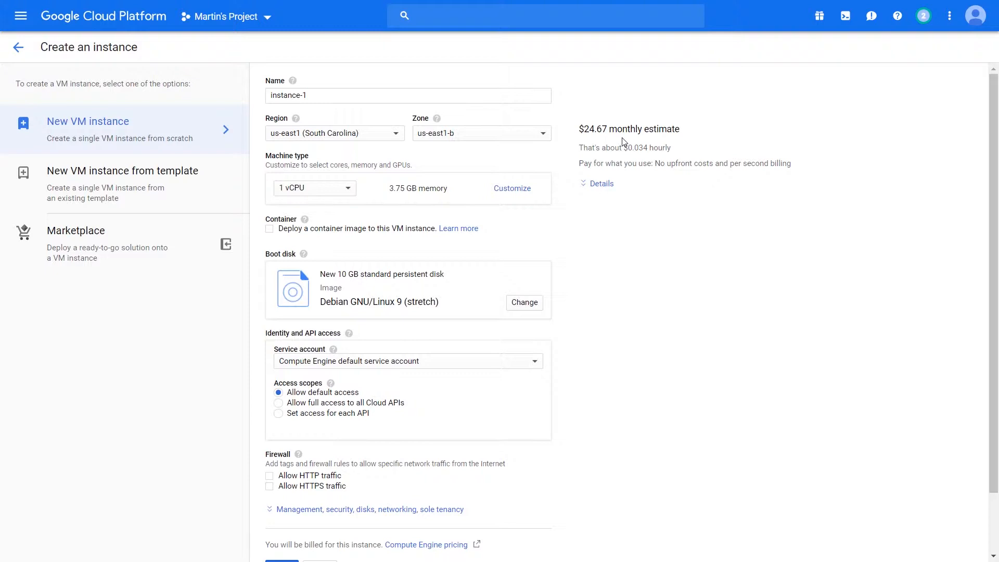
pyautogui.moveTo(344, 96); pyautogui.dragTo(189, 96)
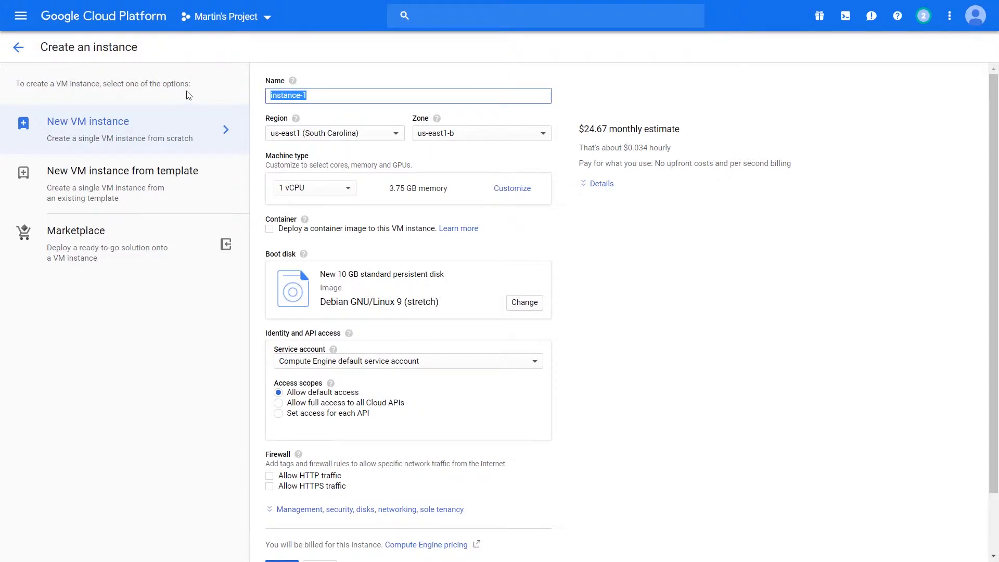
pyautogui.write('wordpress-vm-01')
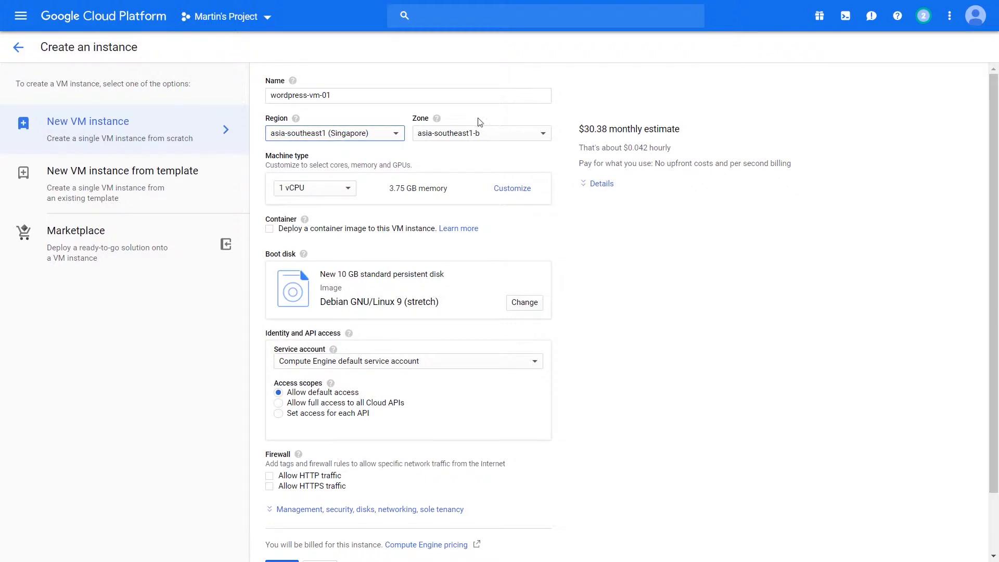
# Check the zones offered for asia-southeast1 (Singapore) and try europe-west1 (Belgium) as the region to compare the cost estimate
pyautogui.click(477, 133)
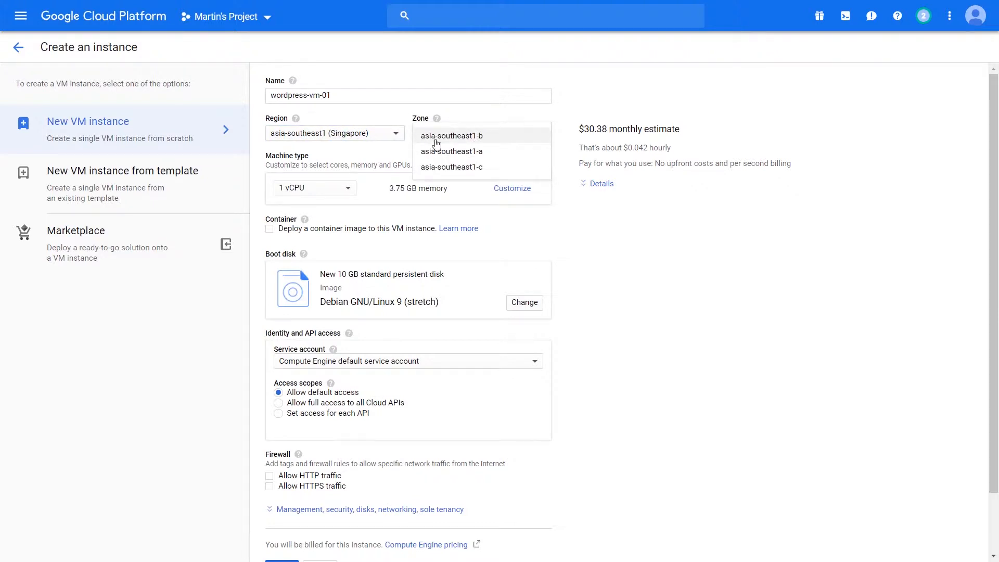
pyautogui.click(348, 123)
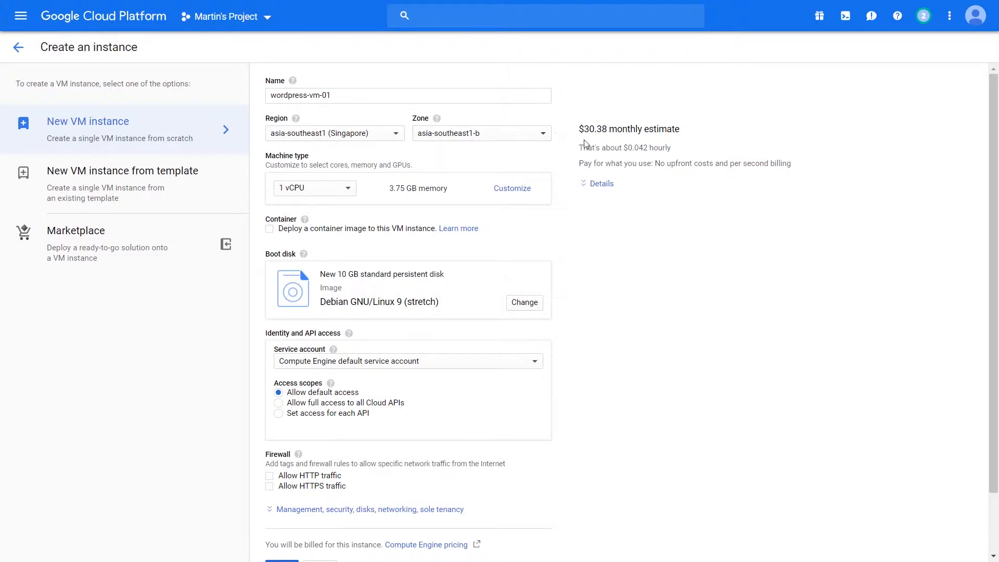
pyautogui.click(365, 135)
pyautogui.click(341, 186)
# Try further regions for the instance, including us-central1 (Iowa) and europe-west2 (London), to compare their monthly cost estimates
pyautogui.click(334, 139)
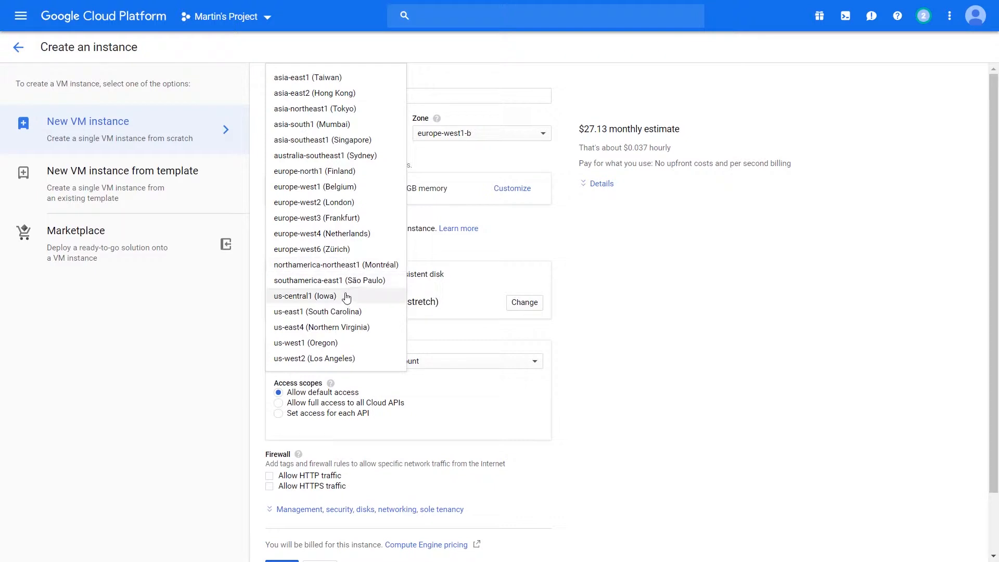
pyautogui.click(334, 281)
pyautogui.click(312, 141)
pyautogui.click(318, 140)
pyautogui.click(343, 136)
pyautogui.click(337, 297)
pyautogui.click(323, 135)
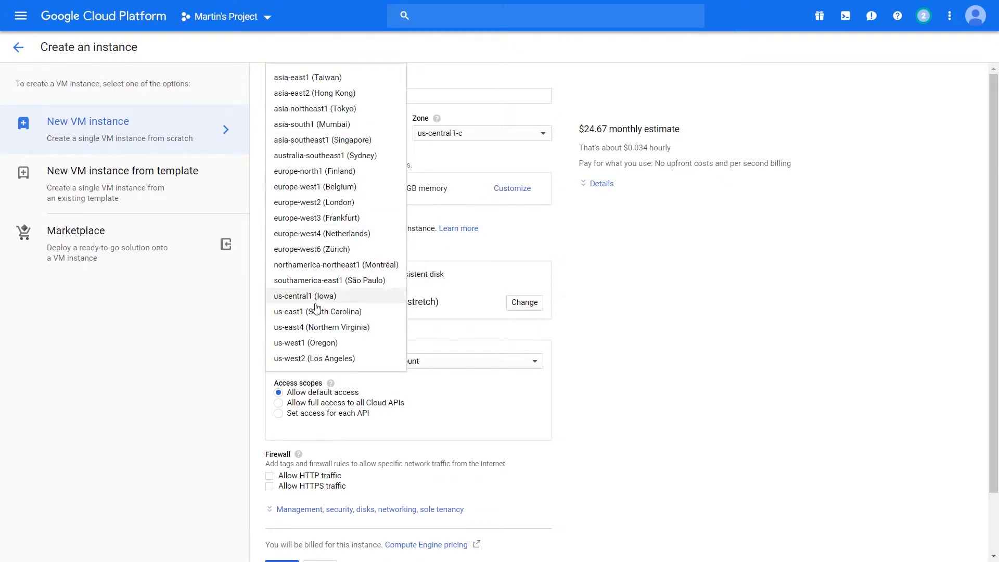
pyautogui.click(326, 202)
pyautogui.click(328, 134)
pyautogui.click(345, 134)
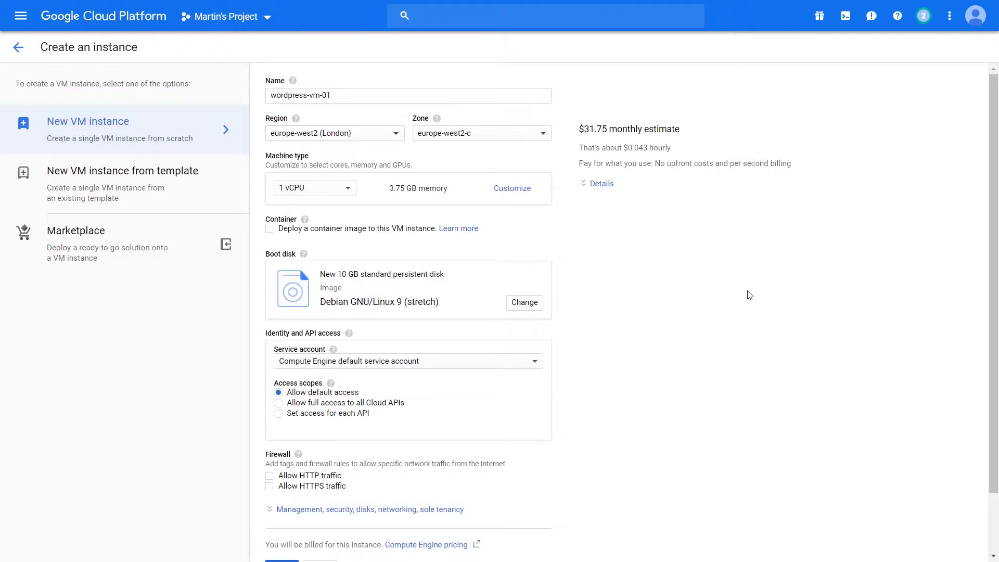
# Review the available predefined machine types and leave the selection at 1 vCPU
pyautogui.click(304, 199)
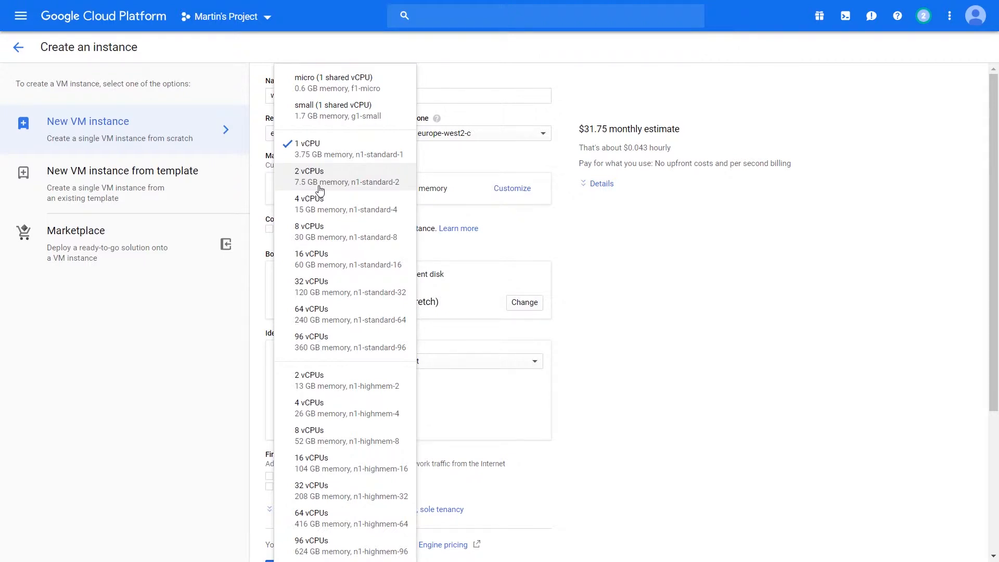
pyautogui.scroll(-4, 321, 193)
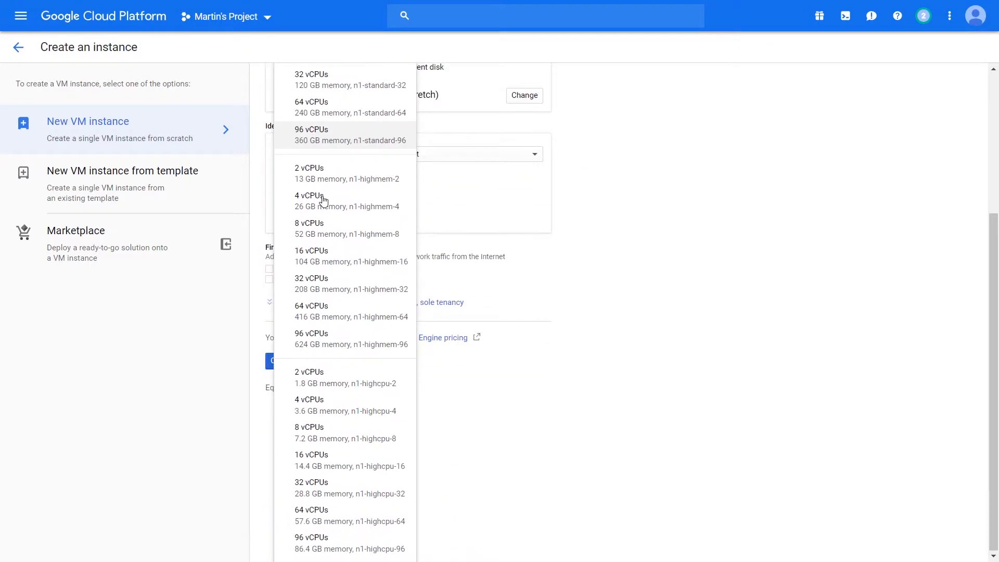
pyautogui.click(626, 471)
# Switch the instance's region to asia-southeast1 (Singapore) and back to us-central1 (Iowa) to compare the estimates
pyautogui.click(333, 133)
pyautogui.click(312, 138)
pyautogui.click(314, 137)
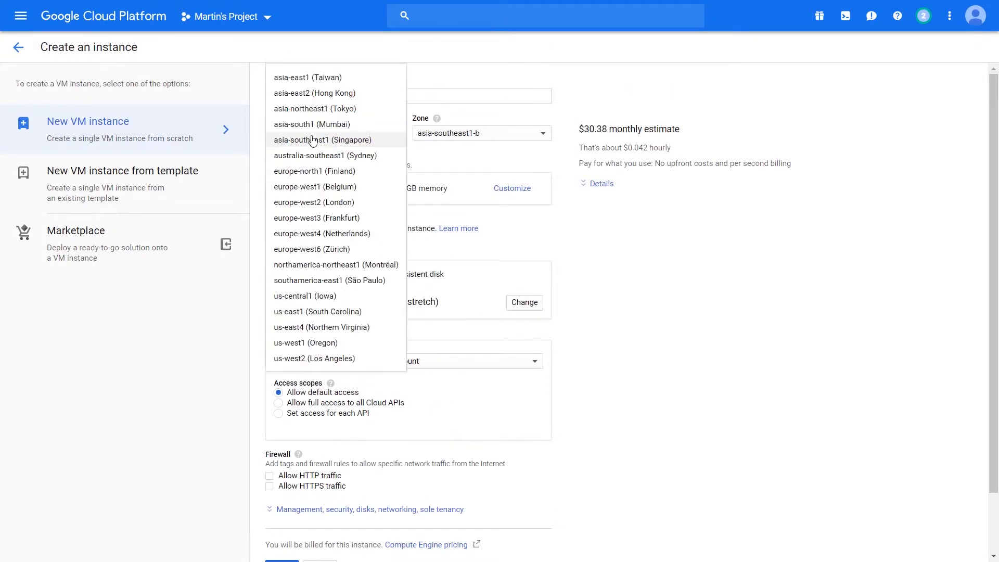
pyautogui.click(314, 296)
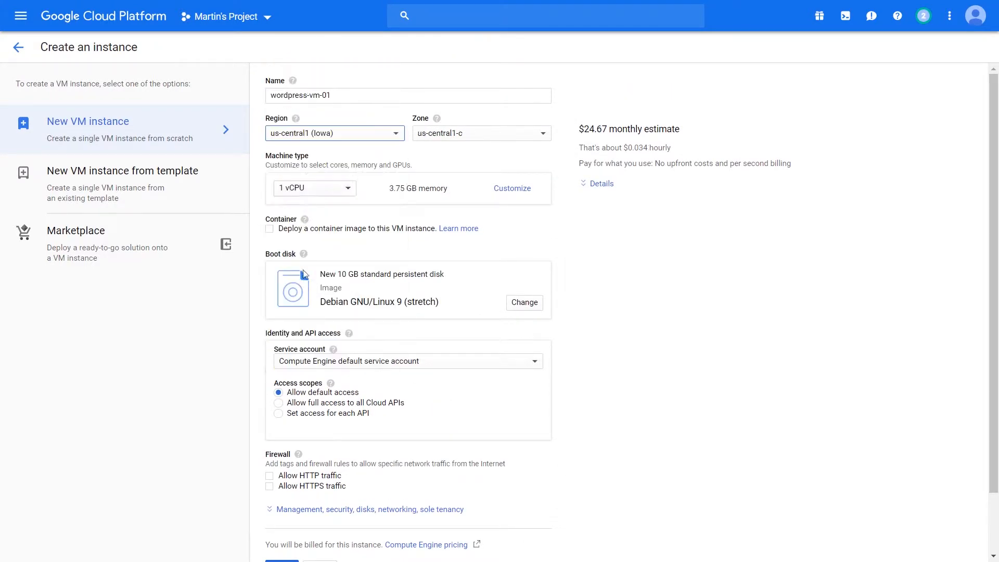
# Try the 160 vCPUs machine type with 3,844 GB memory (n1-ultramem-160) and check its monthly estimate
pyautogui.click(310, 190)
pyautogui.scroll(-5, 312, 208)
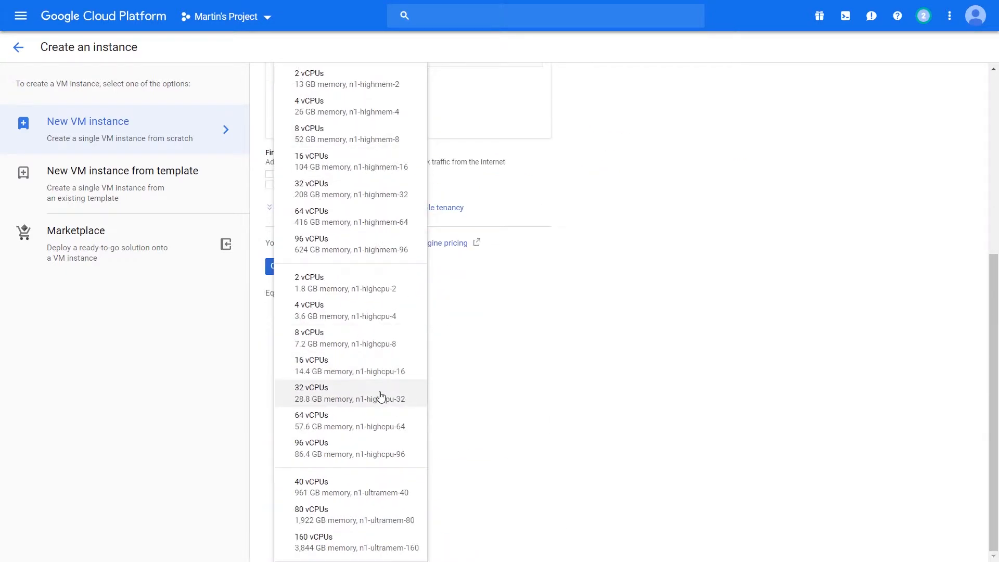
pyautogui.click(368, 537)
pyautogui.scroll(3, 404, 500)
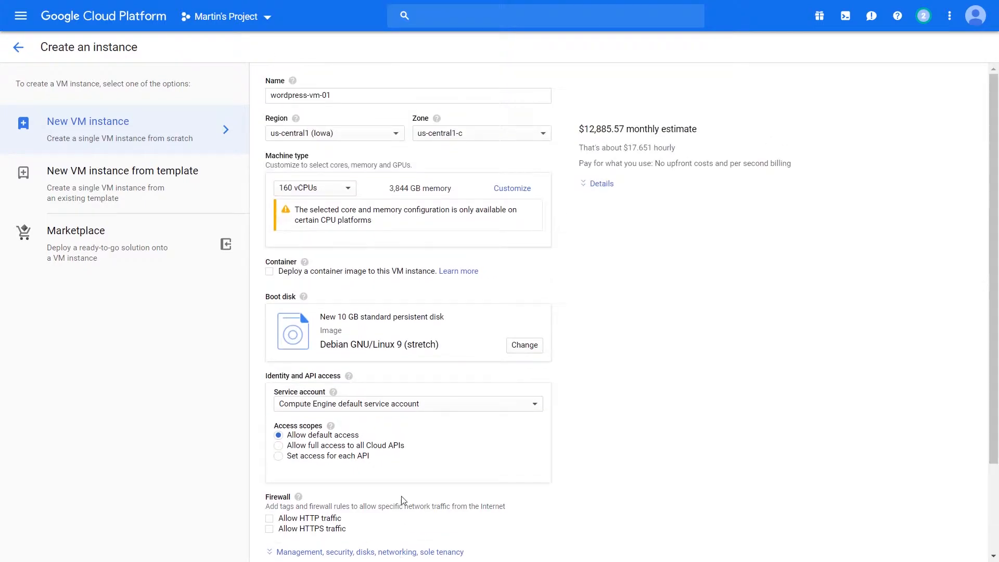
# Expand the itemised cost details and set the machine type to 1 vCPU with 3.75 GB memory (n1-standard-1)
pyautogui.click(599, 184)
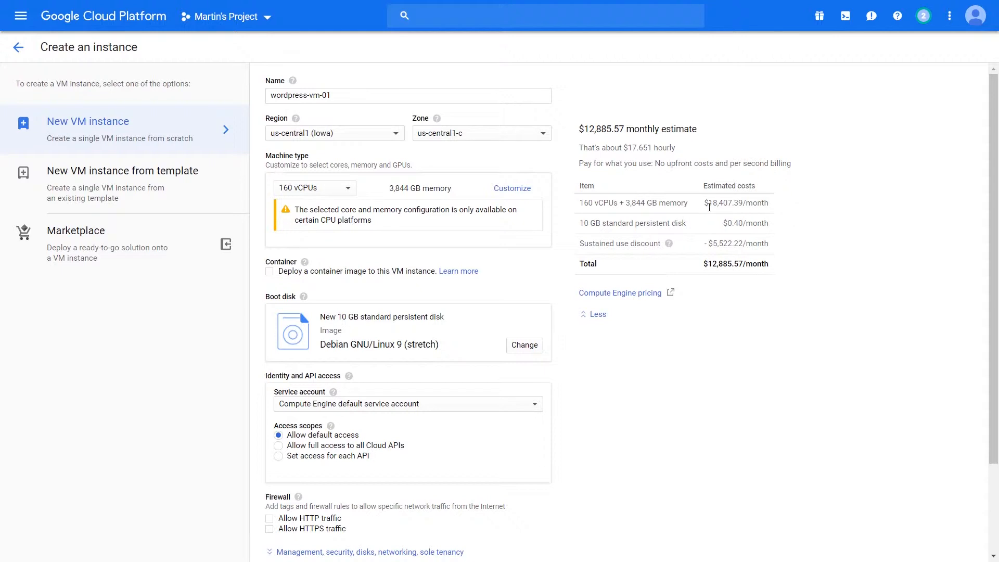
pyautogui.click(303, 193)
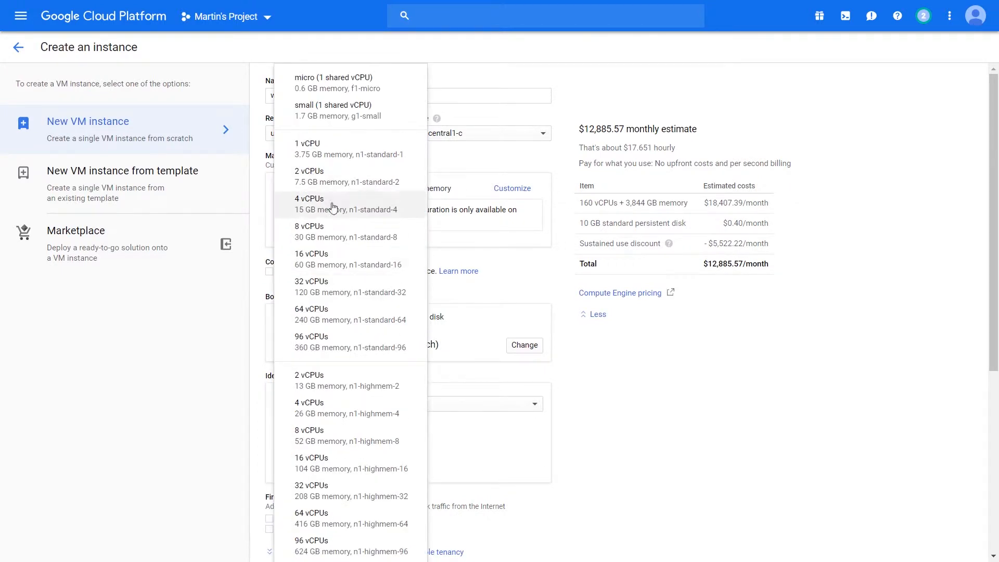
pyautogui.click(328, 154)
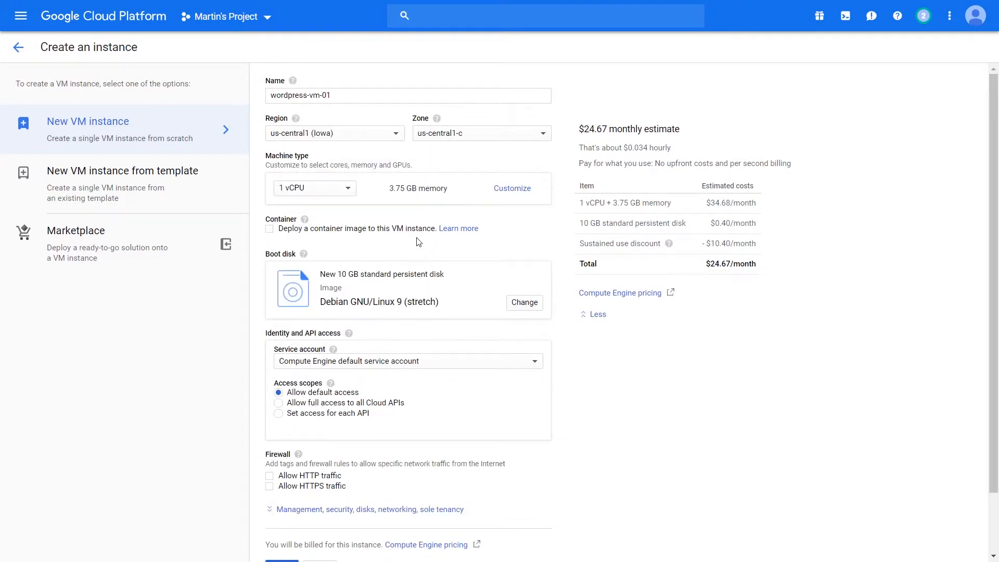
# Switch the machine type to custom configuration and set the cores to 48 and then 42 vCPUs
pyautogui.click(512, 188)
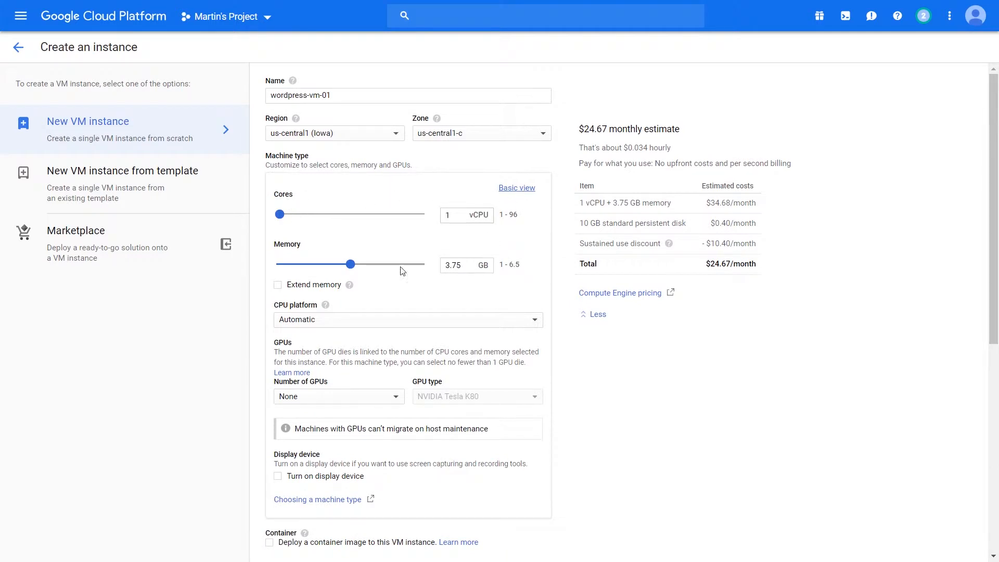
pyautogui.moveTo(280, 215); pyautogui.dragTo(351, 215)
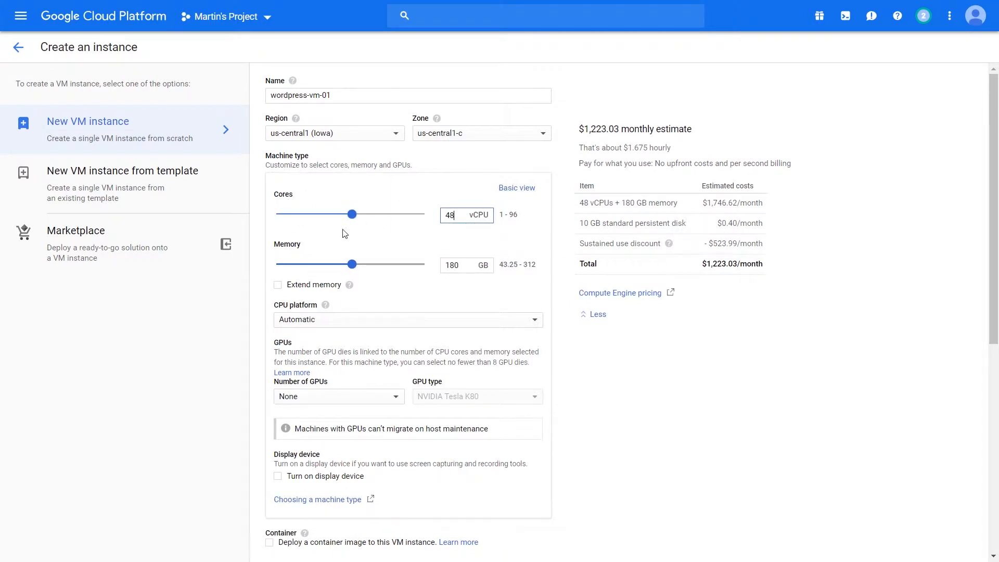
pyautogui.moveTo(352, 217); pyautogui.dragTo(341, 217)
# Try the Singapore, Taiwan and Mumbai regions and check the CPU platform options, keeping the platform on Automatic
pyautogui.click(339, 136)
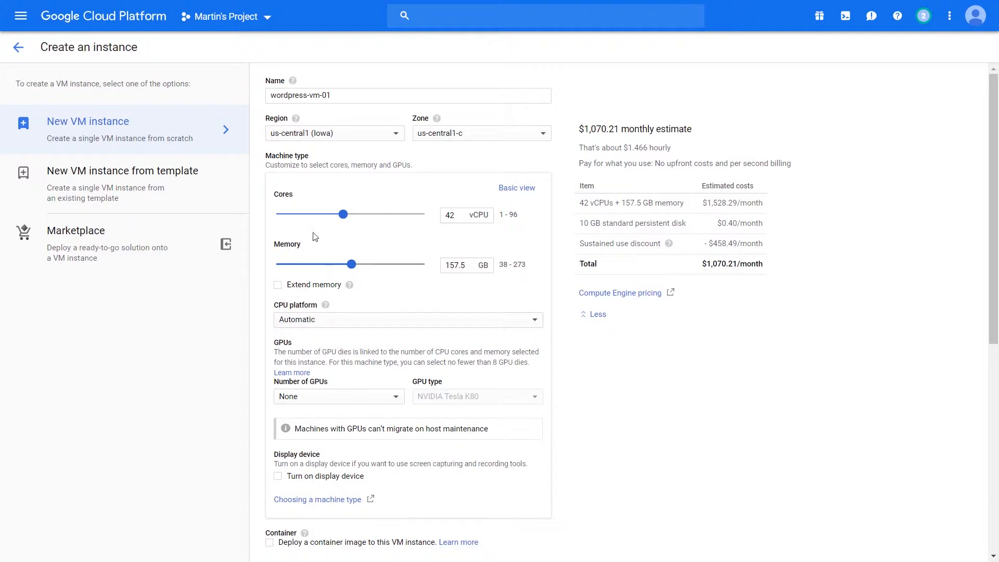
pyautogui.click(334, 150)
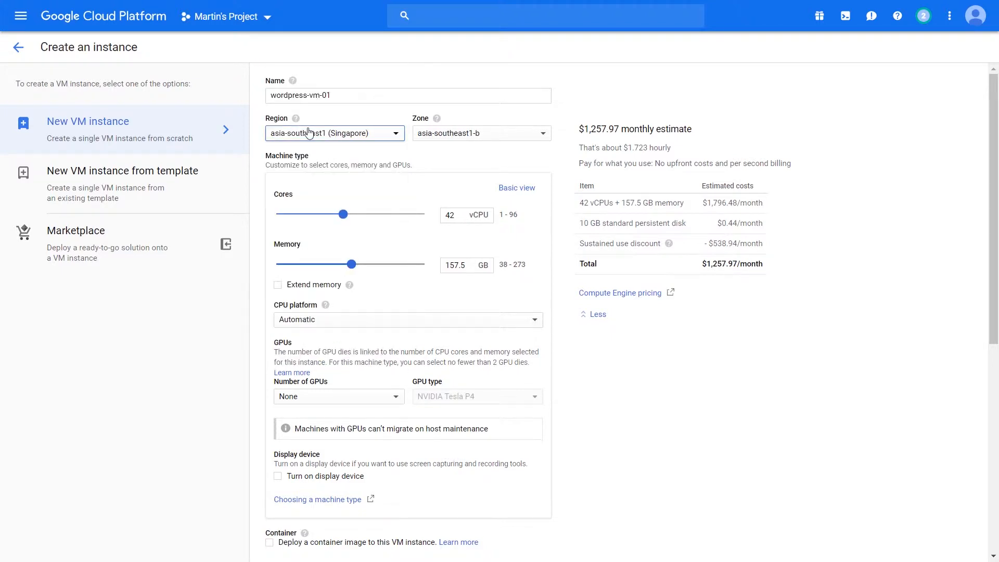
pyautogui.click(350, 319)
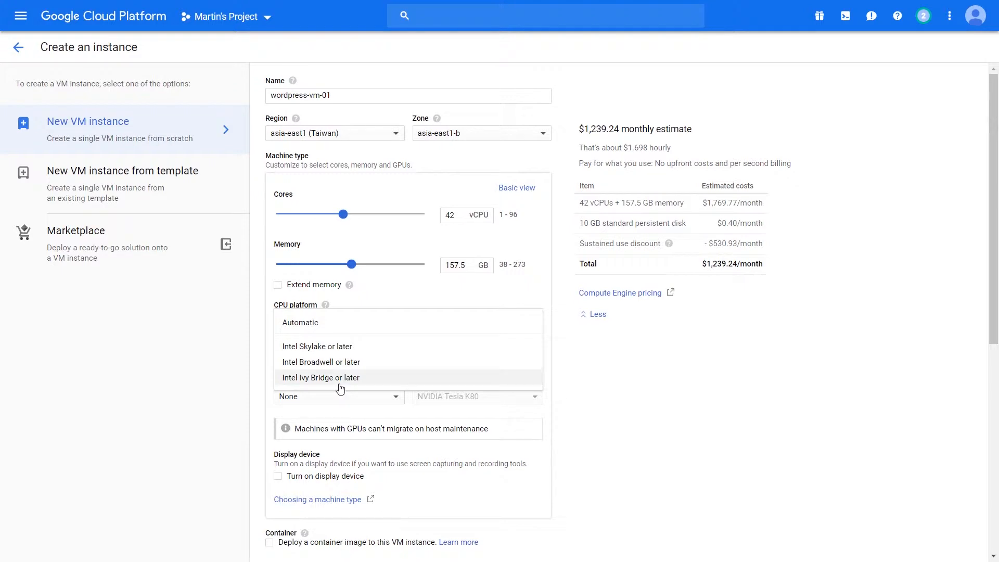
pyautogui.click(323, 134)
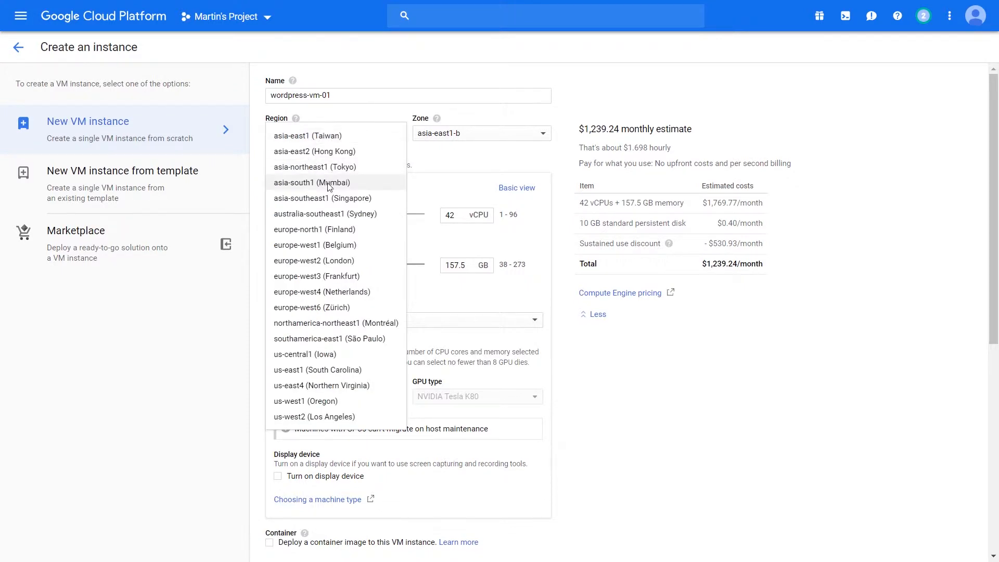
pyautogui.click(335, 183)
pyautogui.click(354, 320)
pyautogui.click(801, 393)
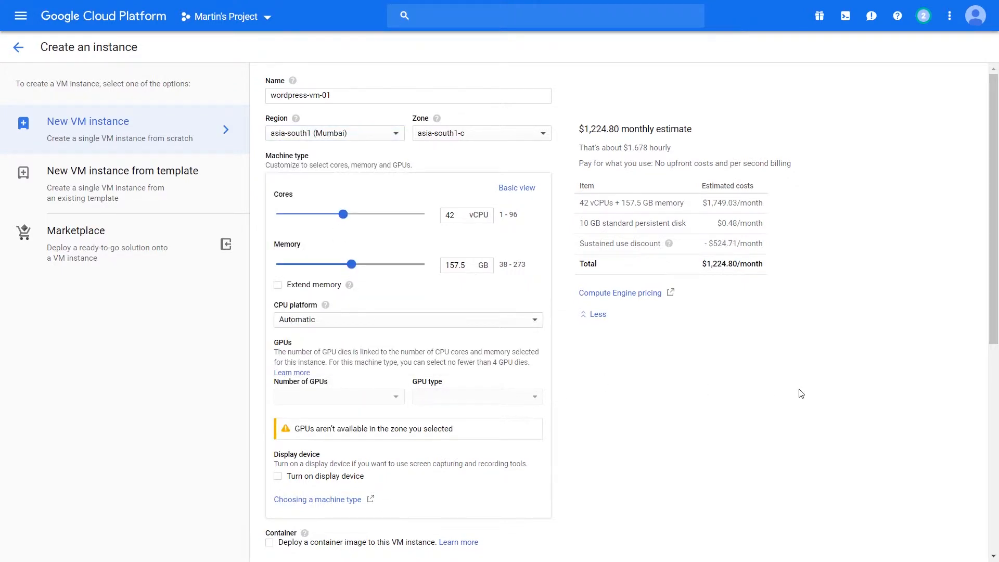
# Set the custom machine to 4 vCPUs and 6.5 GB memory, and change the region to us-central1 (Iowa)
pyautogui.moveTo(343, 214); pyautogui.dragTo(286, 223)
pyautogui.moveTo(350, 264); pyautogui.dragTo(296, 265)
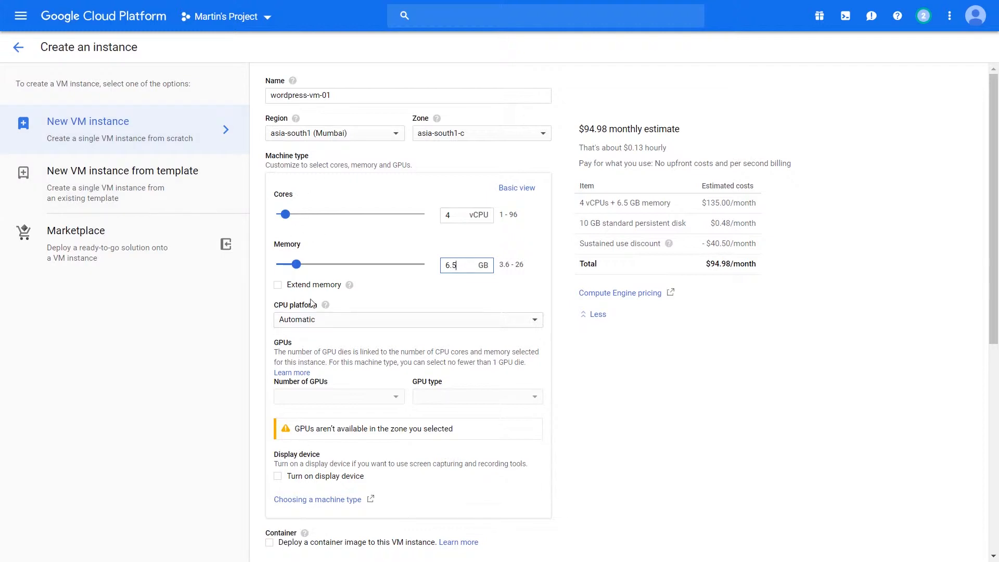
pyautogui.click(320, 135)
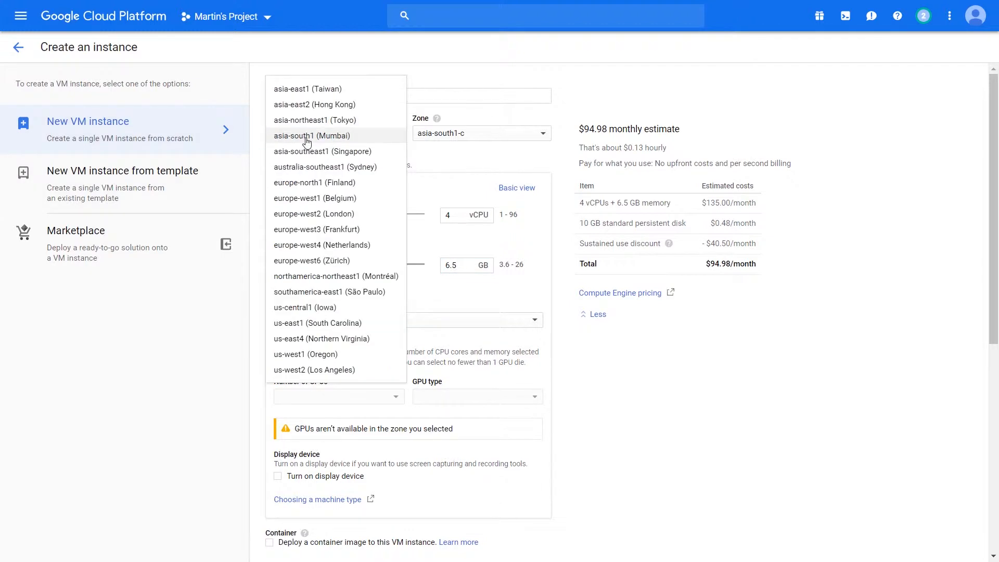
pyautogui.click(327, 308)
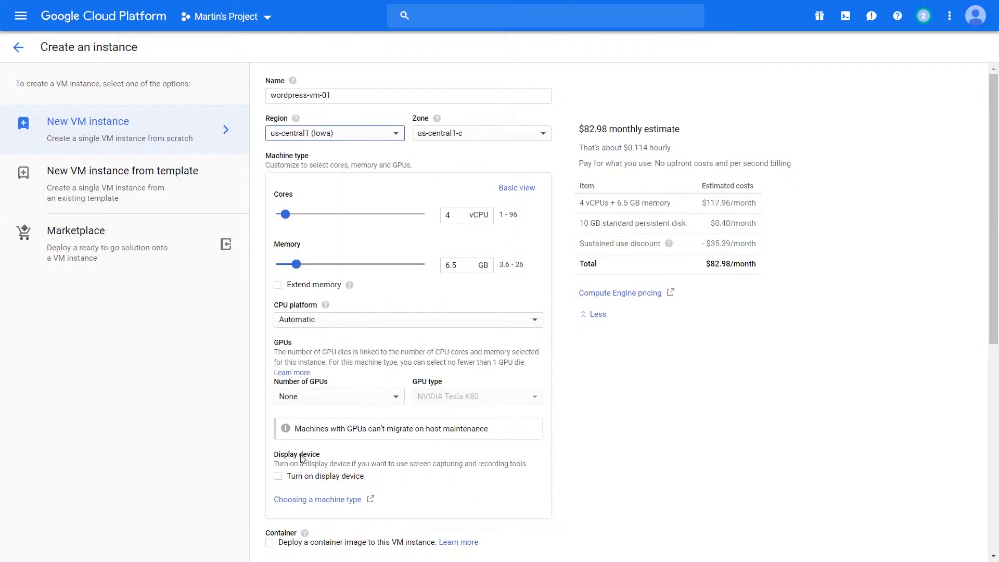
# Review the selectable numbers of GPUs, leaving None, and raise the cores to 44 vCPUs
pyautogui.click(318, 397)
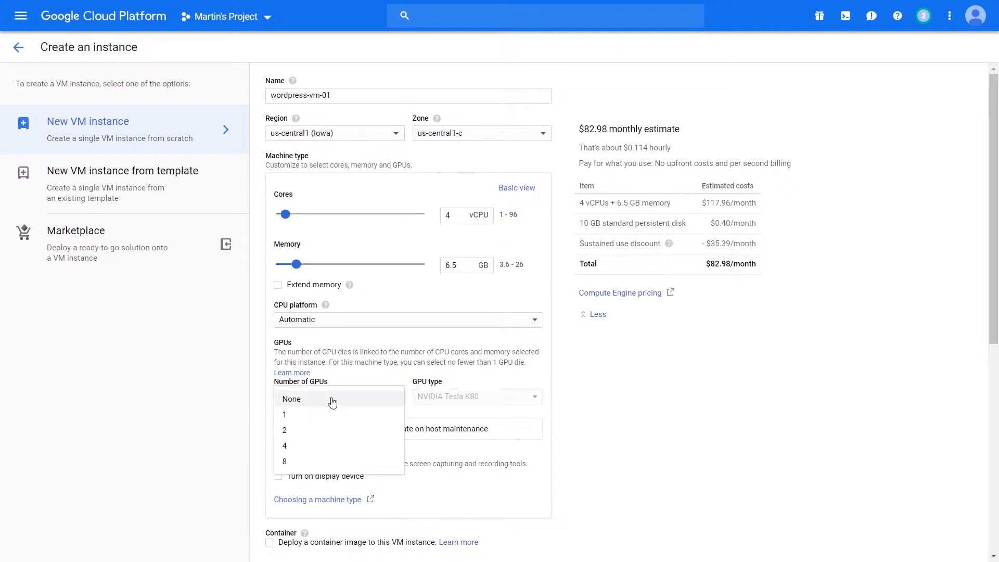
pyautogui.click(229, 376)
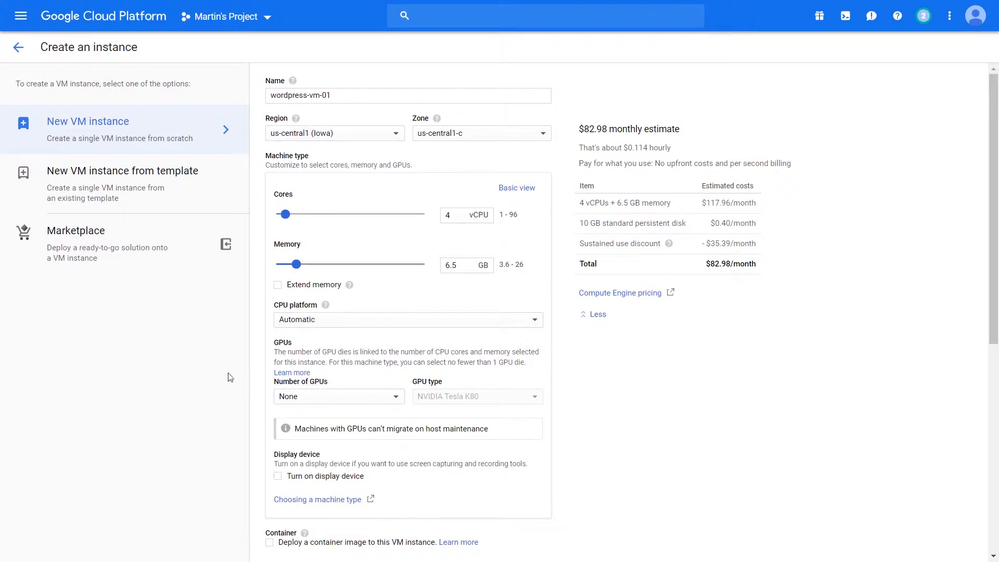
pyautogui.moveTo(285, 215); pyautogui.dragTo(345, 219)
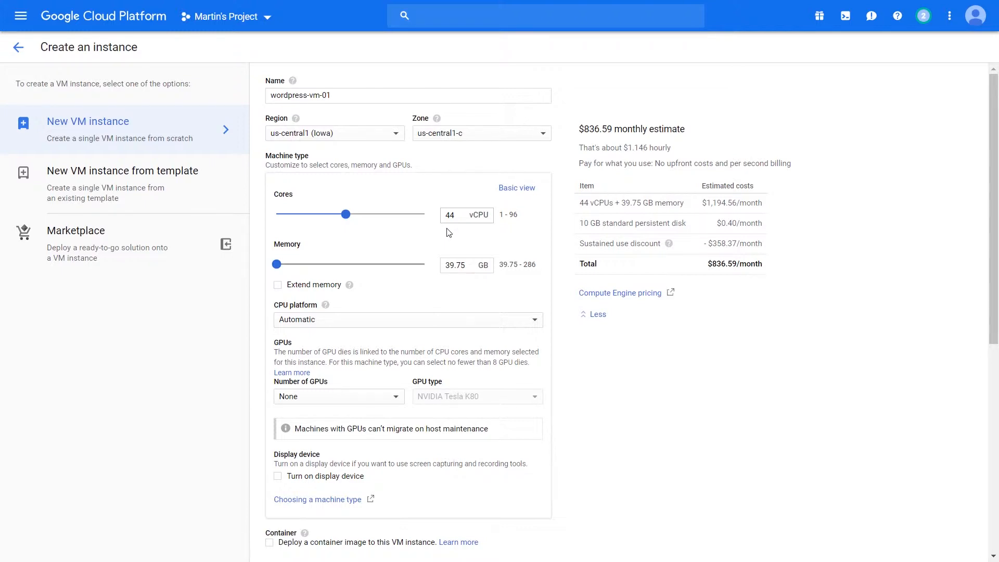
# Add 8 GPUs, change the GPU type to NVIDIA Tesla P100 Virtual Workstation, and set the number of GPUs to 4
pyautogui.click(359, 397)
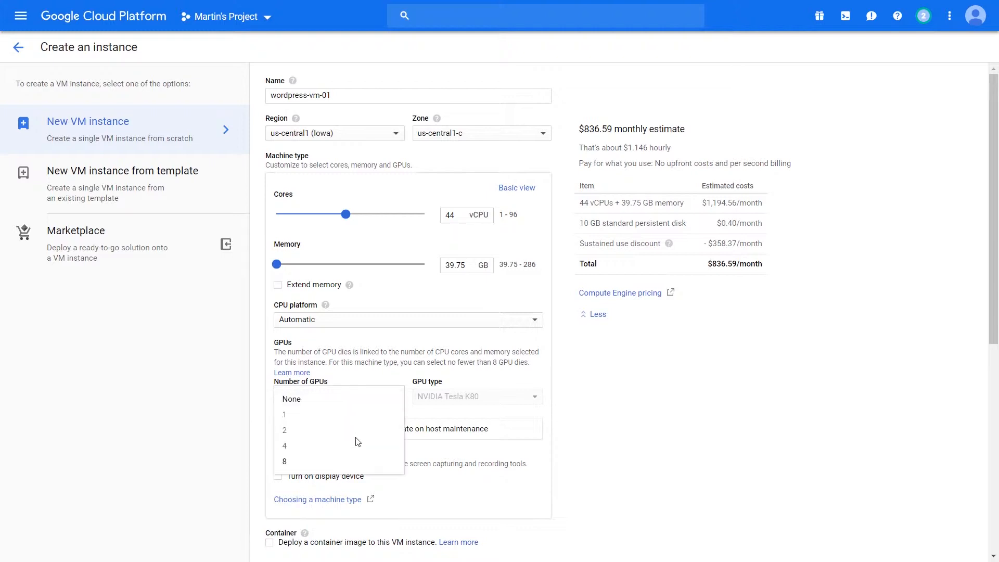
pyautogui.click(319, 460)
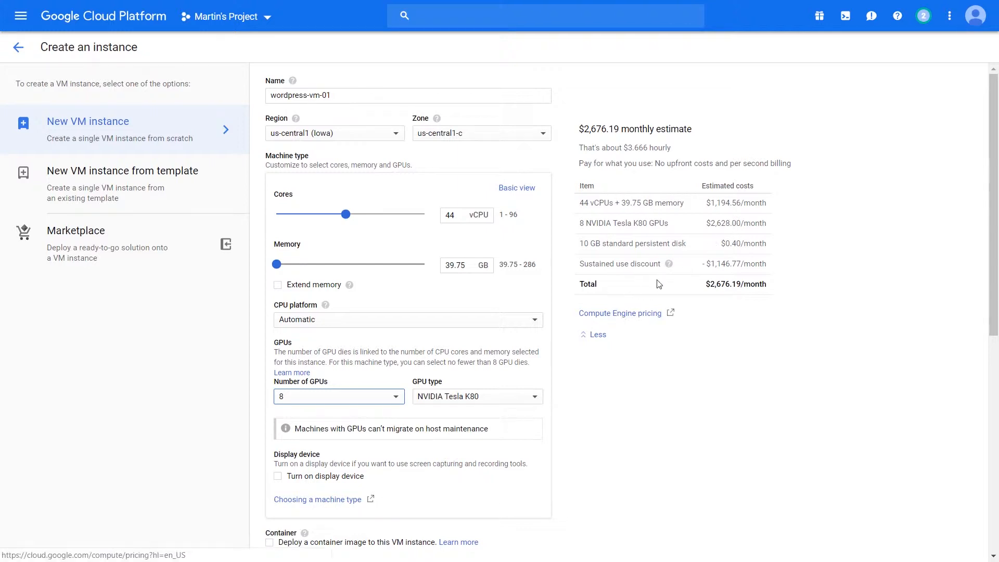
pyautogui.click(477, 398)
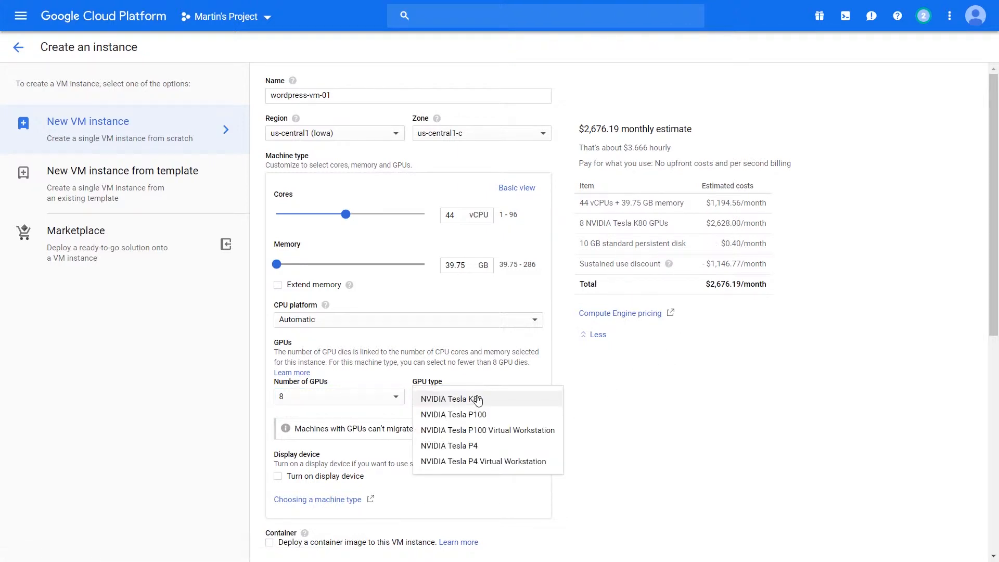
pyautogui.click(491, 437)
pyautogui.click(333, 396)
pyautogui.click(285, 446)
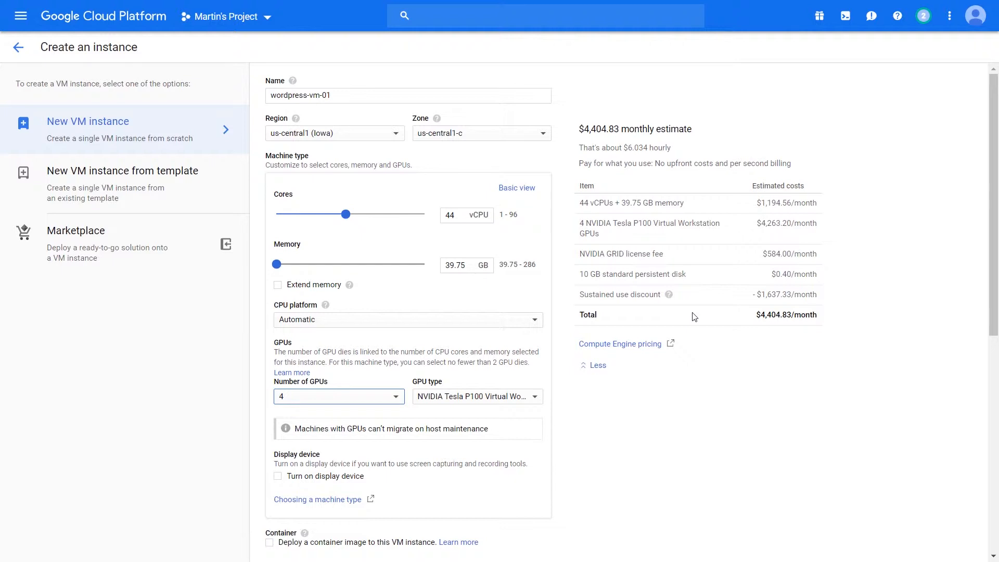
pyautogui.click(674, 432)
pyautogui.scroll(-3, 570, 416)
pyautogui.scroll(3, 562, 383)
# Return to the basic machine type view and choose the n1-standard-2 type with 2 vCPUs and 7.5 GB memory
pyautogui.click(517, 188)
pyautogui.click(341, 190)
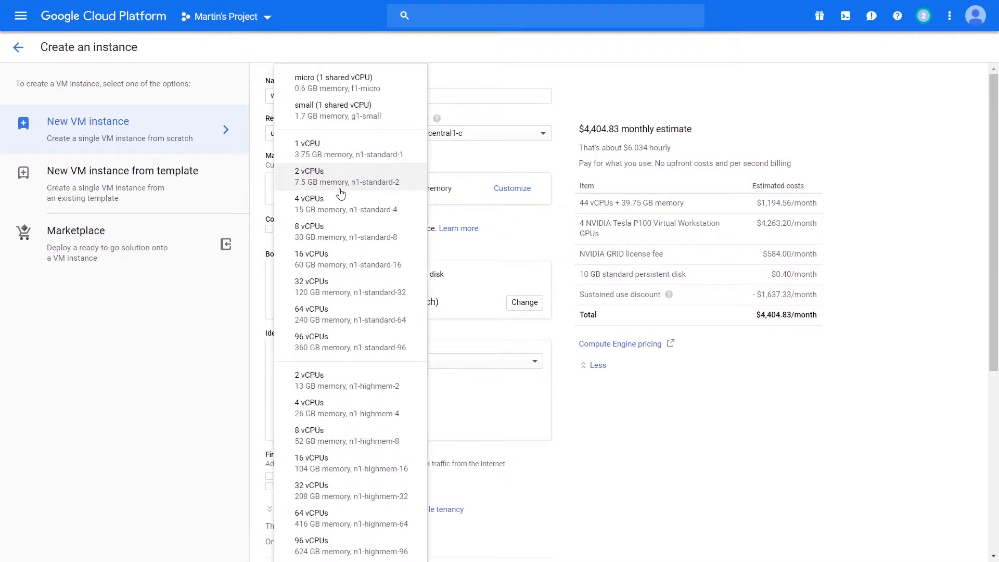
pyautogui.click(329, 172)
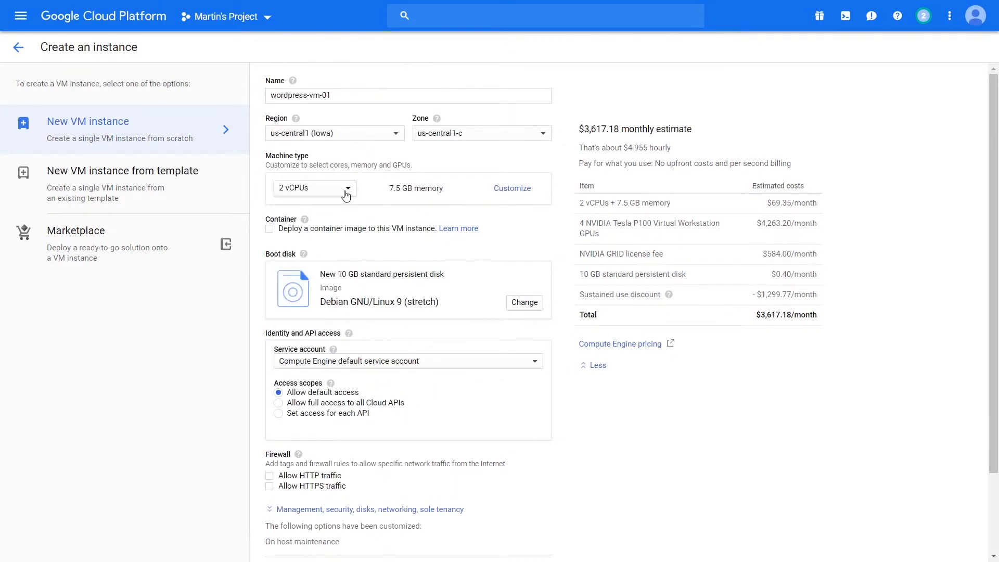
# Set the number of GPUs to None in the customized machine settings and return to the basic view
pyautogui.click(510, 189)
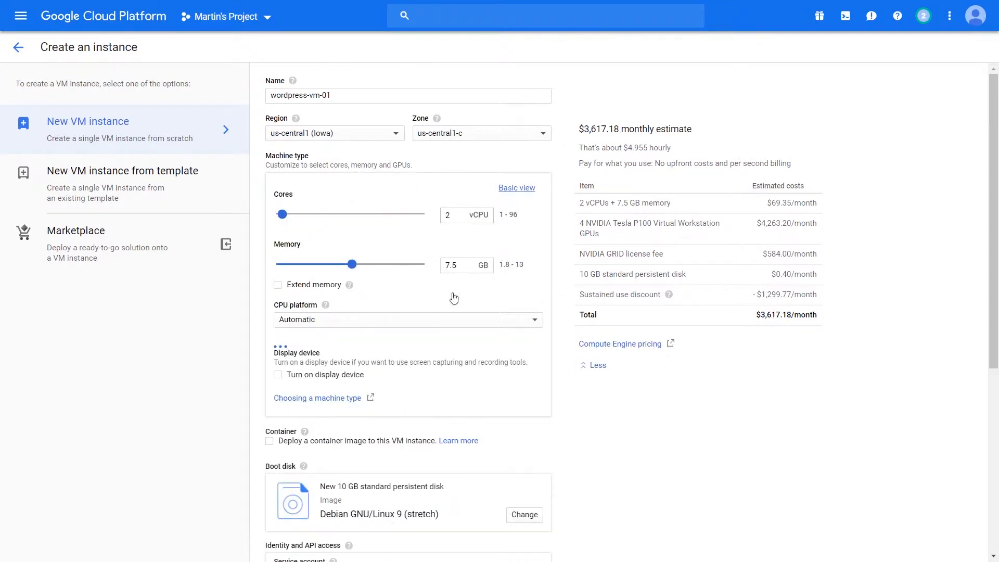
pyautogui.click(346, 398)
pyautogui.click(338, 354)
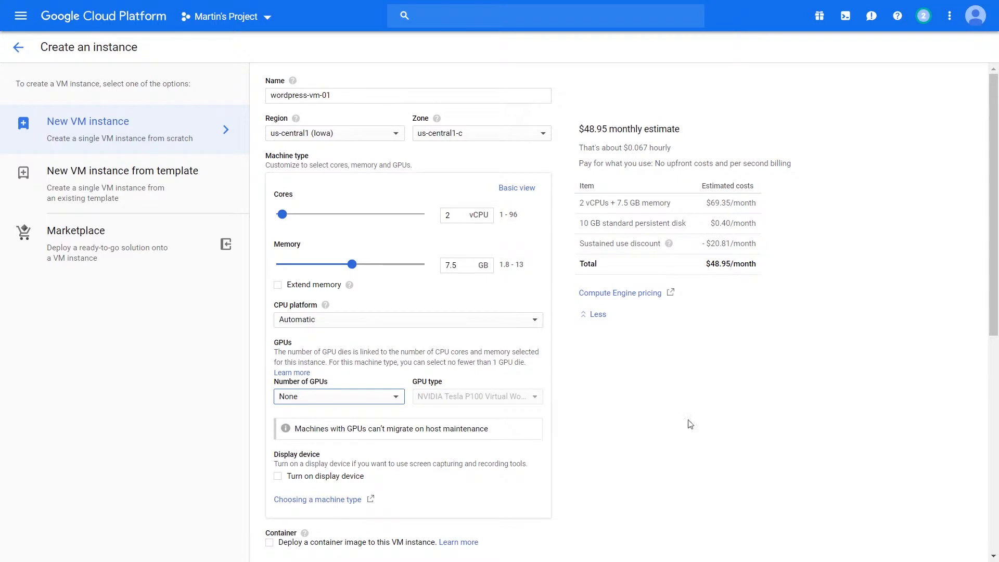
pyautogui.click(522, 189)
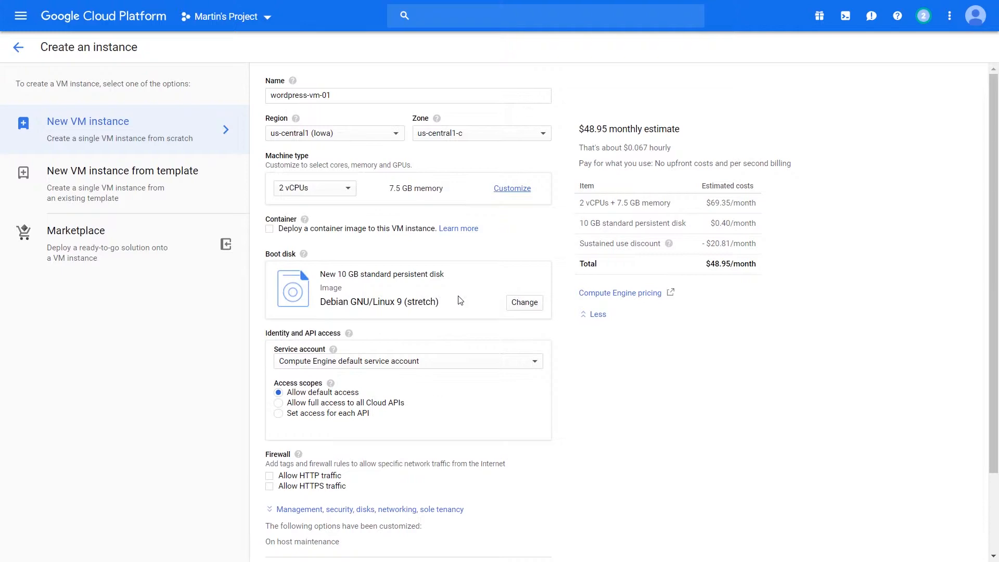
# Review the custom images, existing disks, snapshots and OS images available for the boot disk, keeping Debian GNU/Linux 9 (stretch)
pyautogui.click(523, 303)
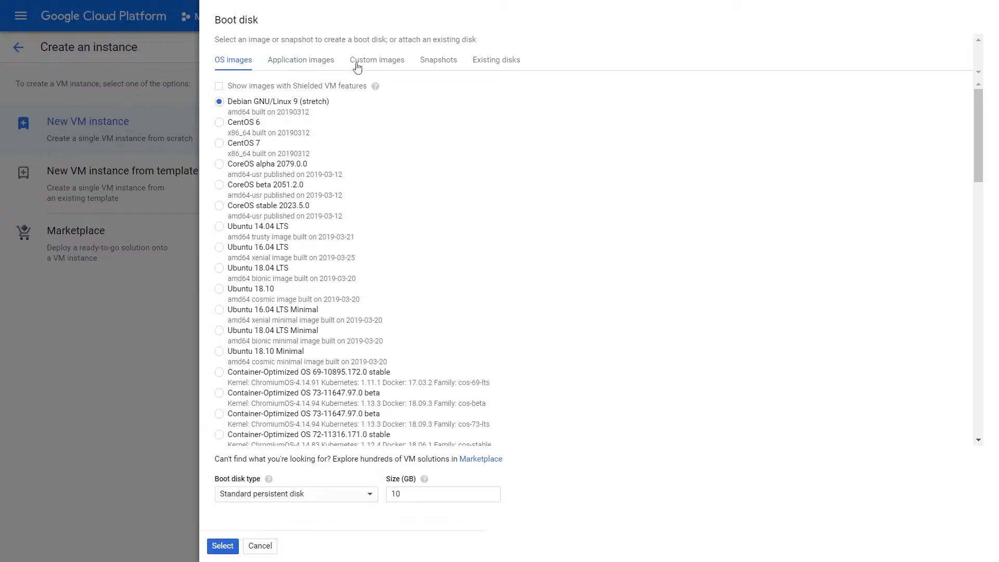
pyautogui.click(384, 63)
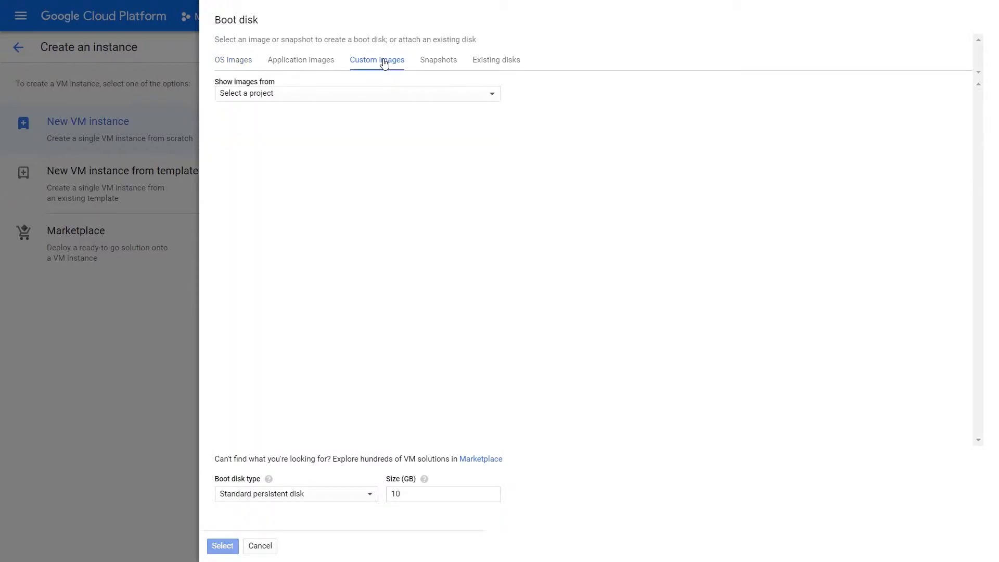
pyautogui.click(478, 65)
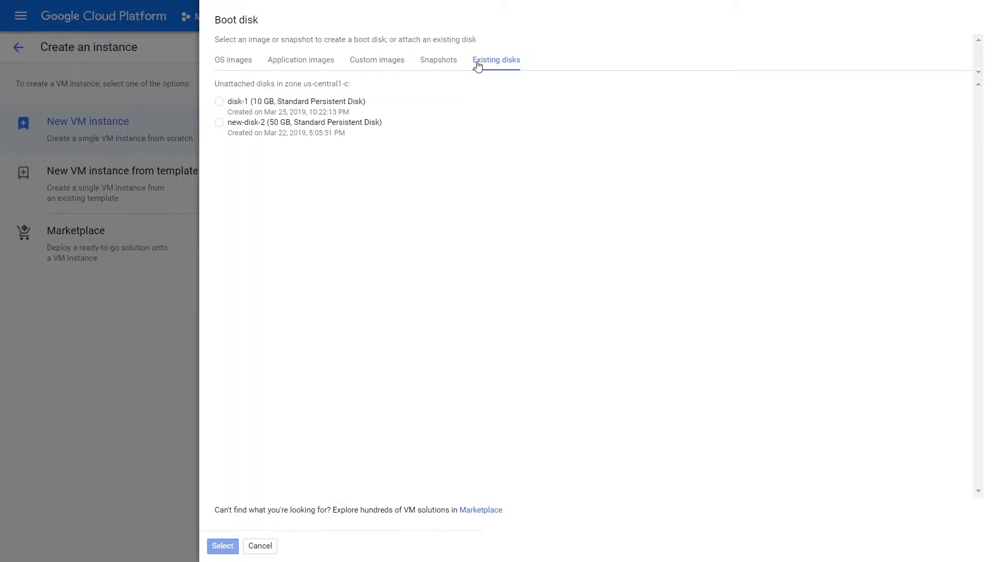
pyautogui.click(437, 63)
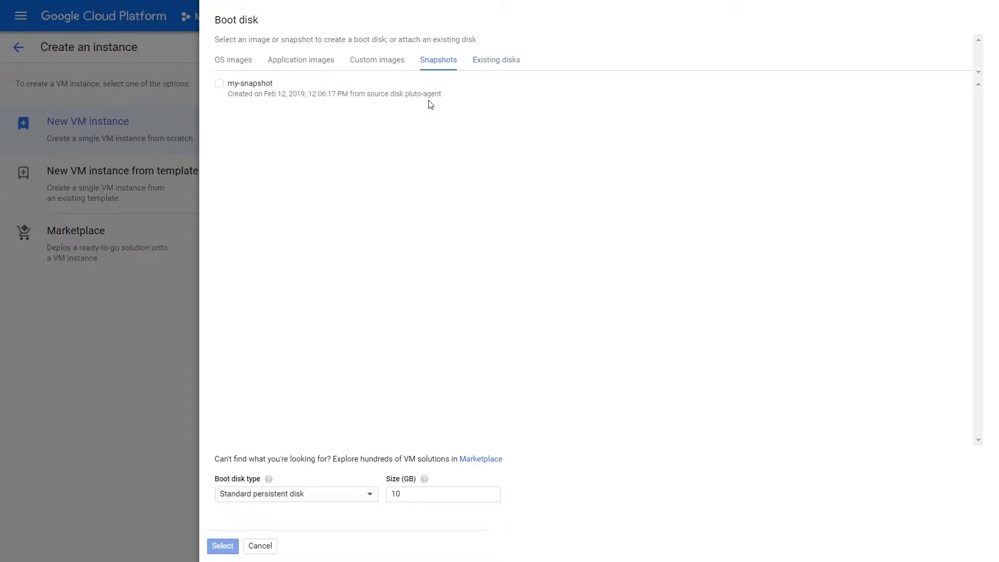
pyautogui.click(224, 61)
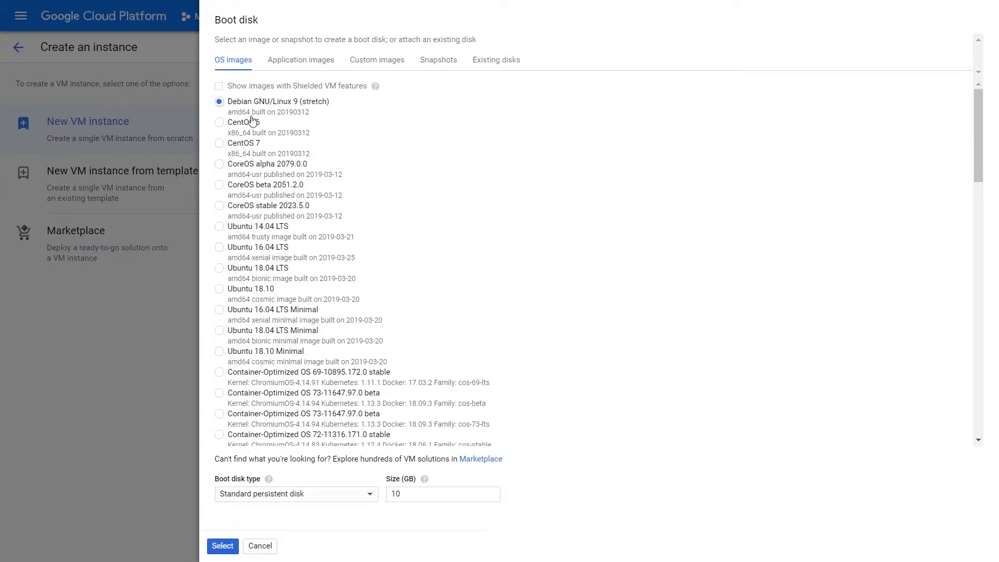
pyautogui.click(223, 546)
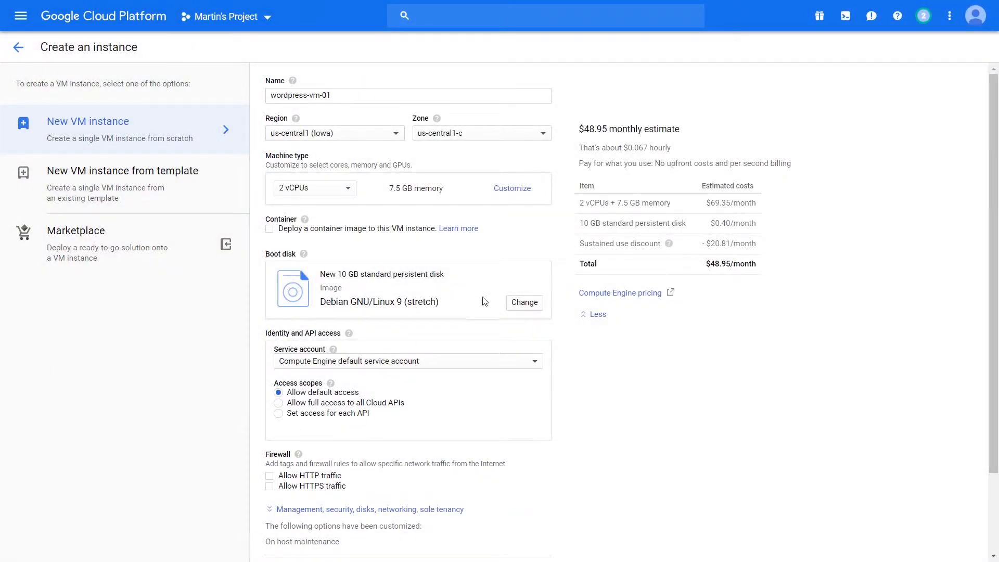
# Change the boot disk's OS image to Windows Server 2012 R2 Datacenter Core
pyautogui.click(513, 303)
pyautogui.scroll(-10, 331, 246)
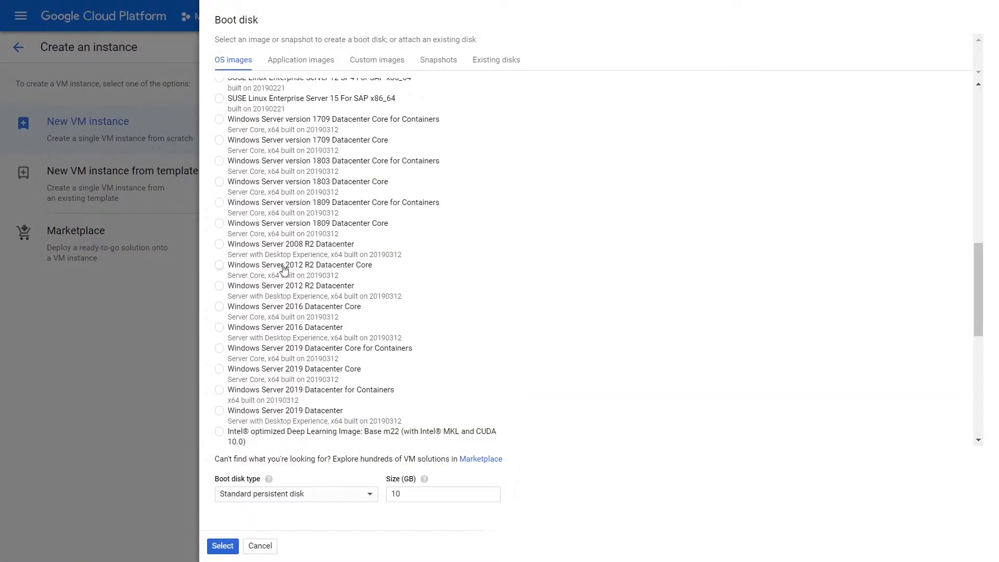
pyautogui.click(265, 265)
pyautogui.click(223, 546)
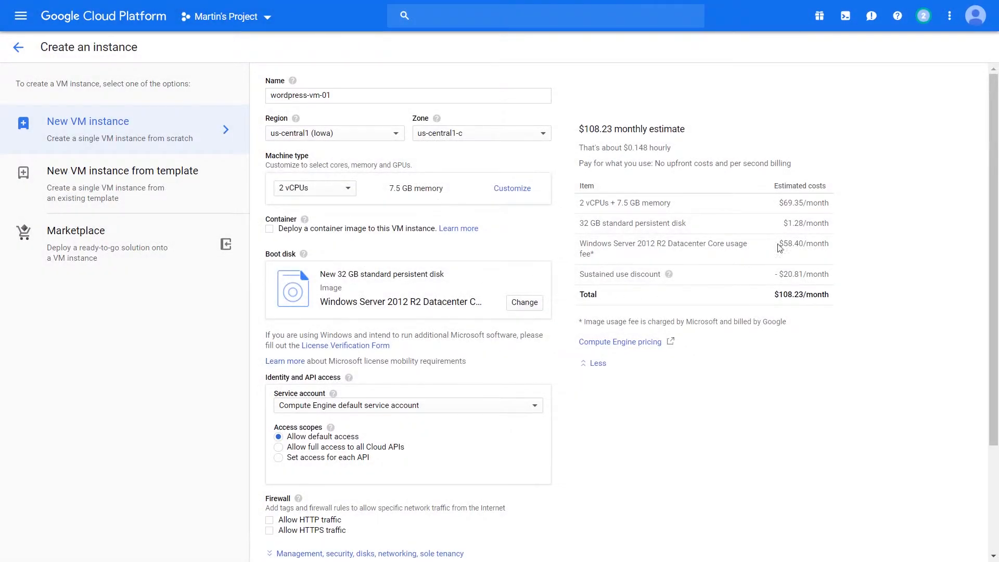
# Try the 16 vCPUs machine type with 60 GB memory, and switch back to 2 vCPUs with 7.5 GB memory
pyautogui.click(323, 191)
pyautogui.click(323, 190)
pyautogui.click(324, 191)
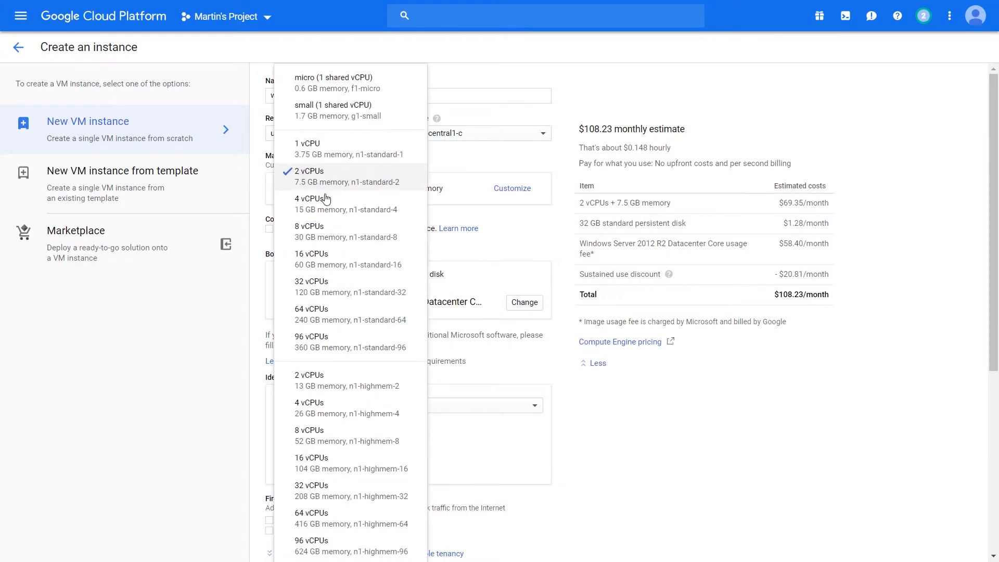
pyautogui.click(336, 267)
pyautogui.click(333, 189)
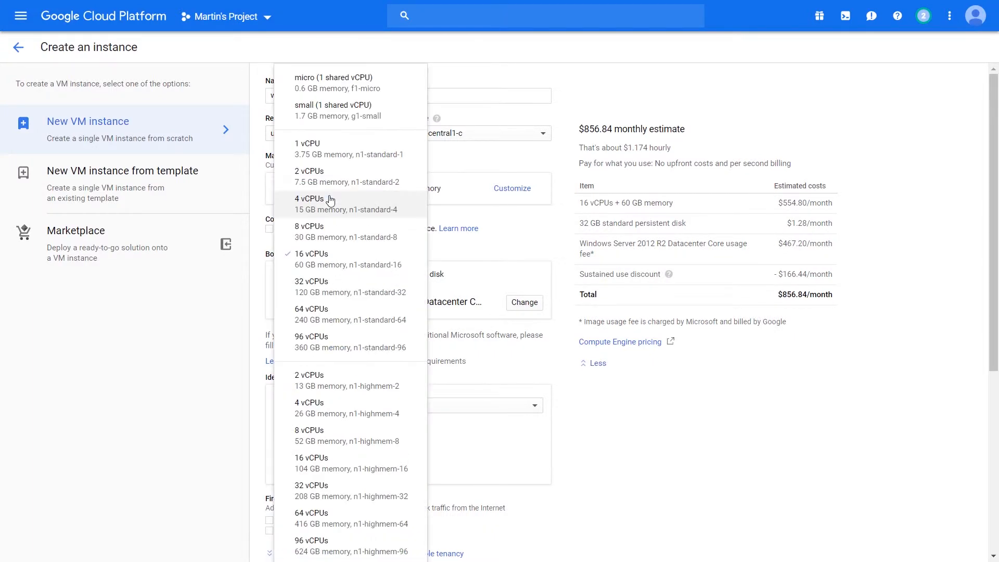
pyautogui.click(331, 184)
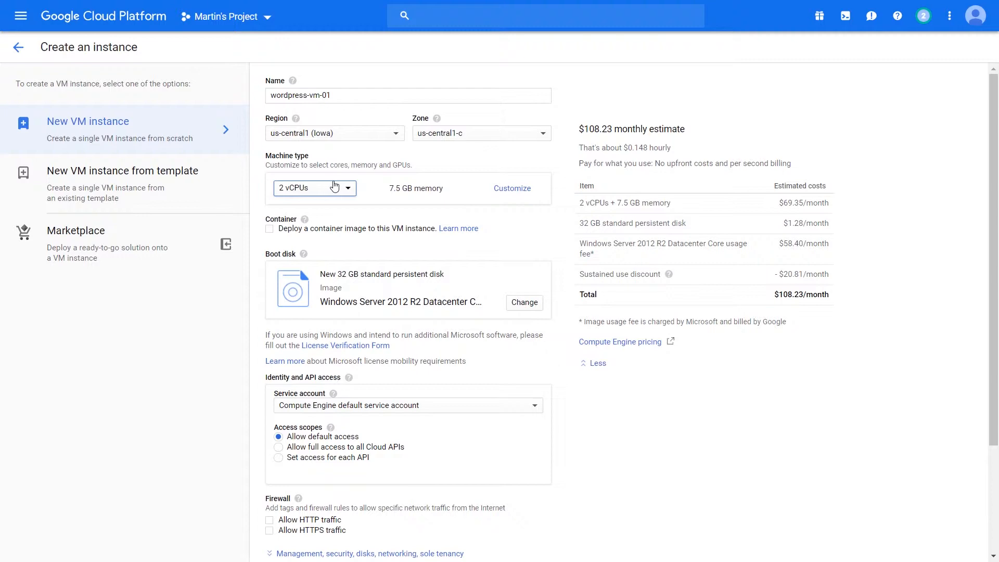
# Change the boot disk's OS image to Debian GNU/Linux 9 (stretch)
pyautogui.click(524, 302)
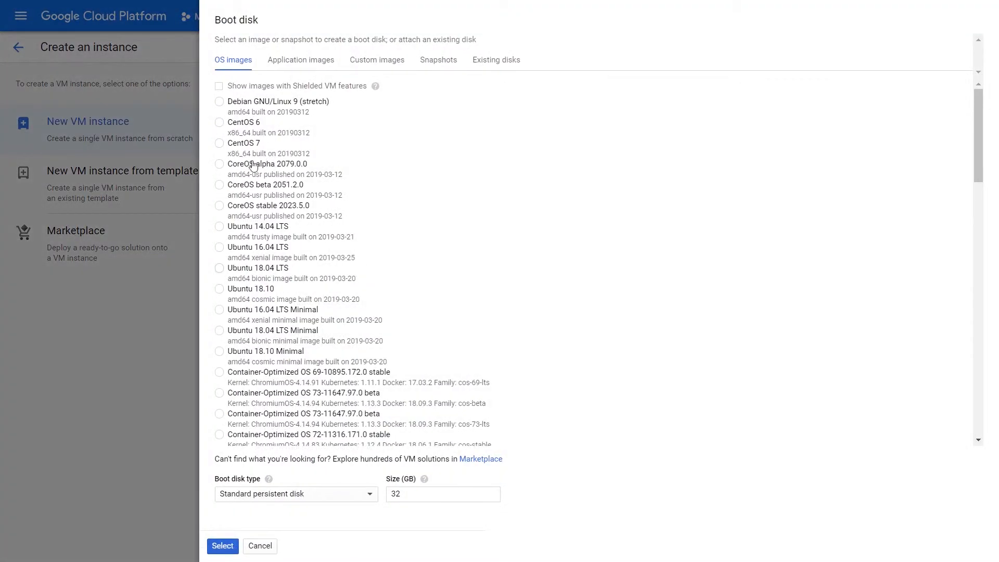
pyautogui.click(254, 114)
pyautogui.click(311, 112)
pyautogui.click(223, 546)
# Enable deploying a container image to the VM and choose Container-Optimized OS 69-10895.172.0 stable for the boot disk
pyautogui.click(270, 229)
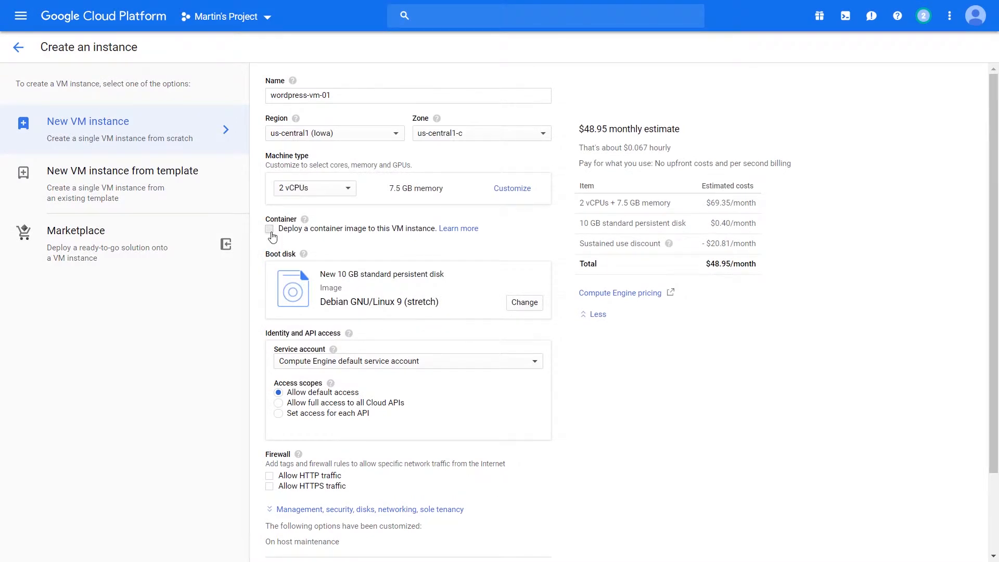
pyautogui.click(350, 262)
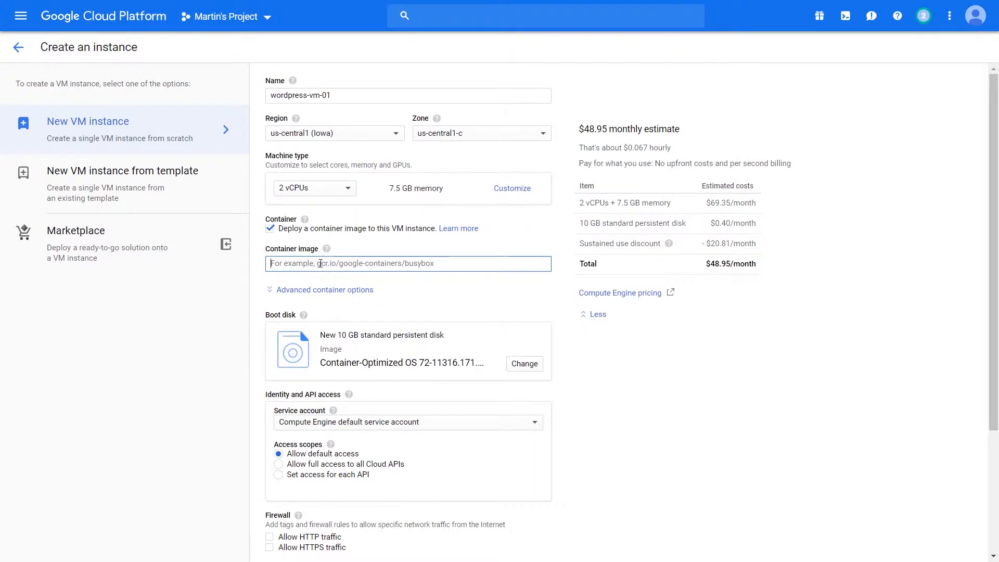
pyautogui.click(523, 364)
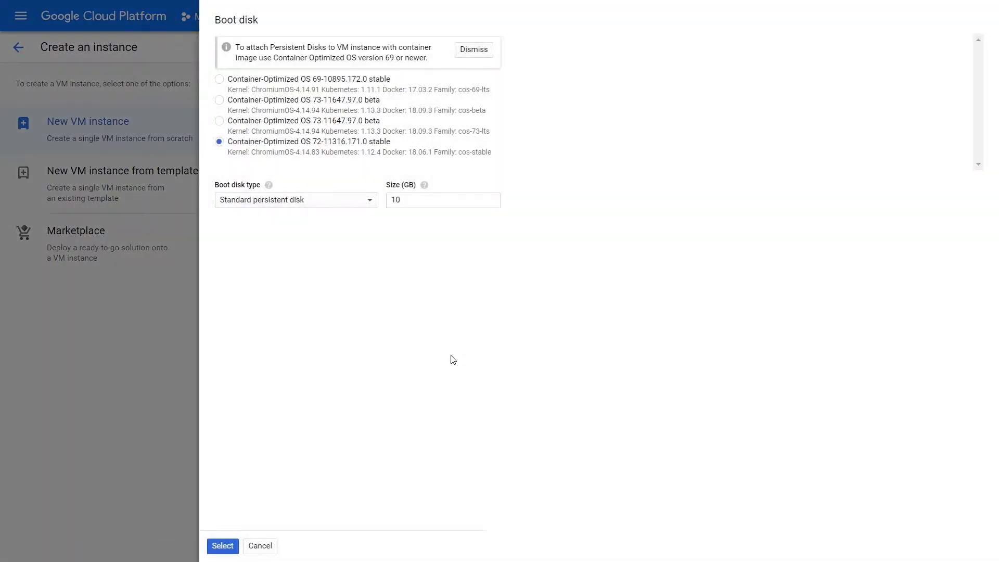
pyautogui.click(219, 79)
# Make the container VM's boot disk an SSD persistent disk with a size of 1000 GB and apply it
pyautogui.click(328, 200)
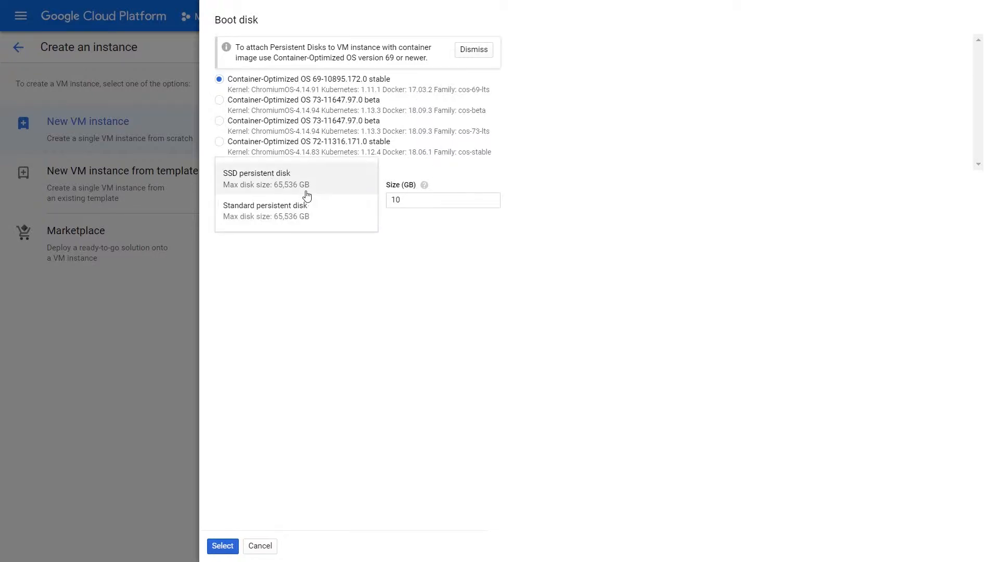
pyautogui.click(306, 194)
pyautogui.click(431, 201)
pyautogui.moveTo(268, 186)
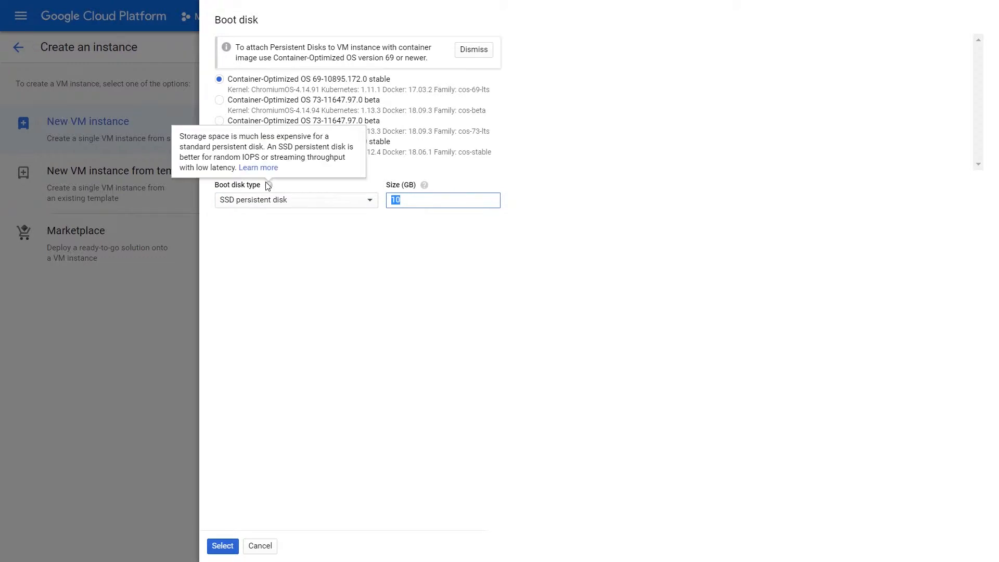
pyautogui.write('00')
pyautogui.click(222, 545)
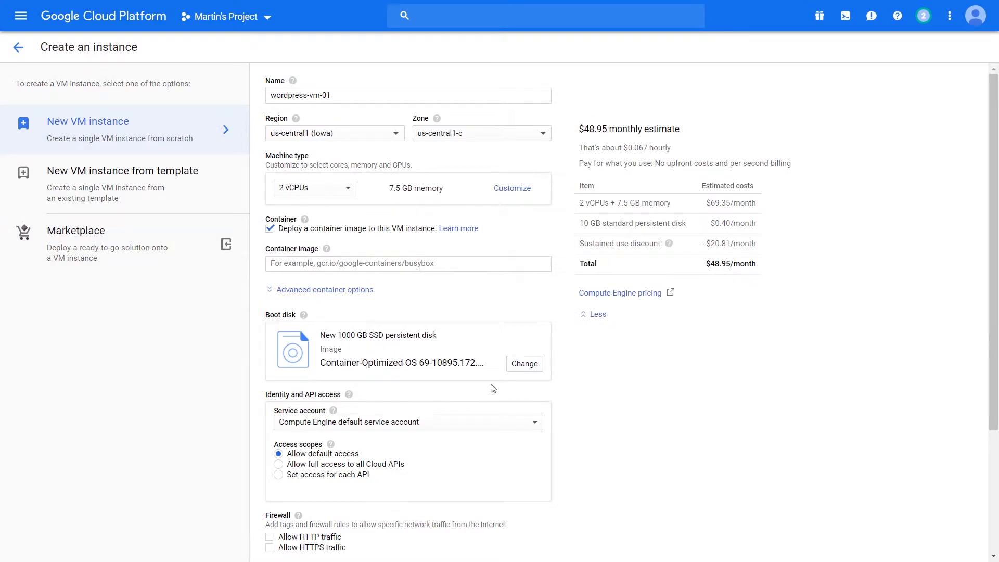
# Reopen the boot disk settings, cancel them, and turn off deploying a container image to the VM
pyautogui.click(525, 364)
pyautogui.click(267, 546)
pyautogui.click(269, 228)
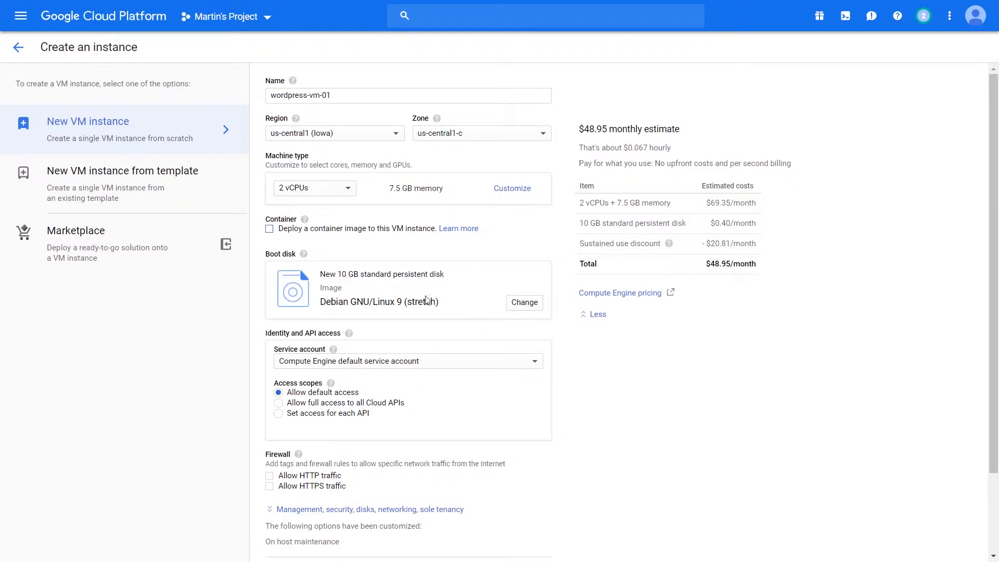
# Set the Debian boot disk's size to 10000 GB and its type to SSD persistent disk
pyautogui.click(523, 303)
pyautogui.click(413, 494)
pyautogui.write('000')
pyautogui.click(315, 498)
pyautogui.click(304, 469)
pyautogui.click(222, 546)
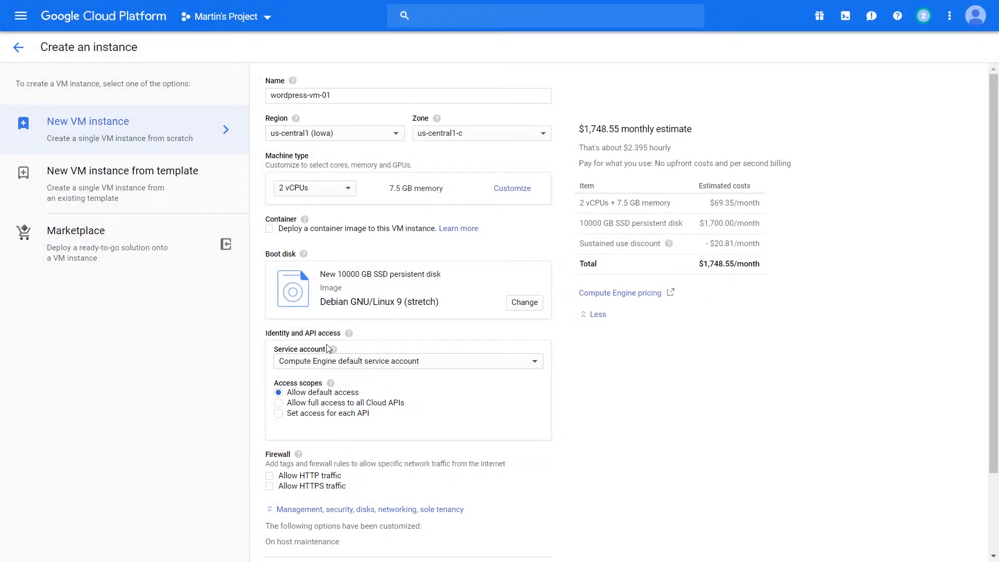
# Examine the boot disk's OS images with Shielded VM features and the application images, and turn the Shielded VM filter off again
pyautogui.scroll(-3, 330, 350)
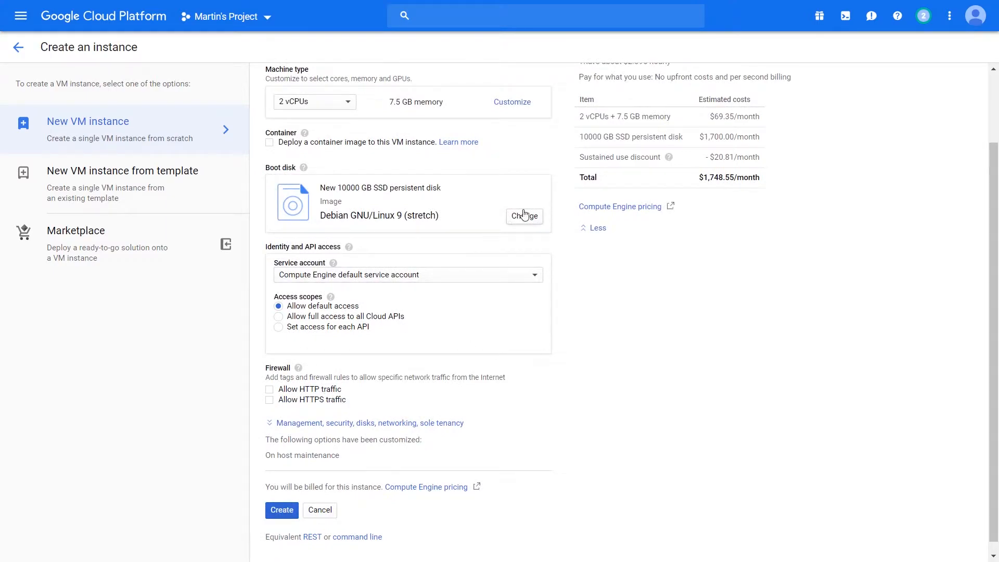
pyautogui.click(525, 215)
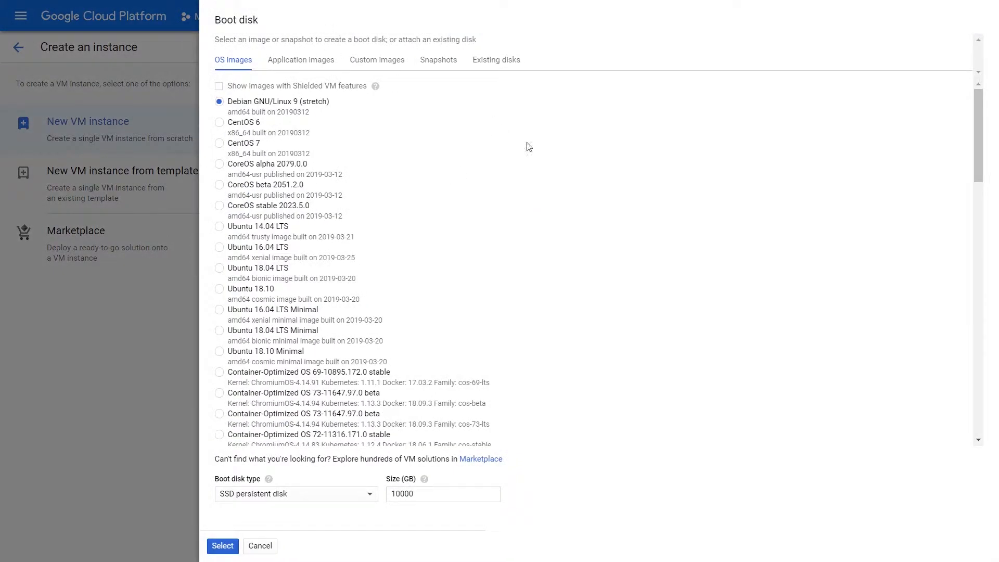
pyautogui.click(220, 89)
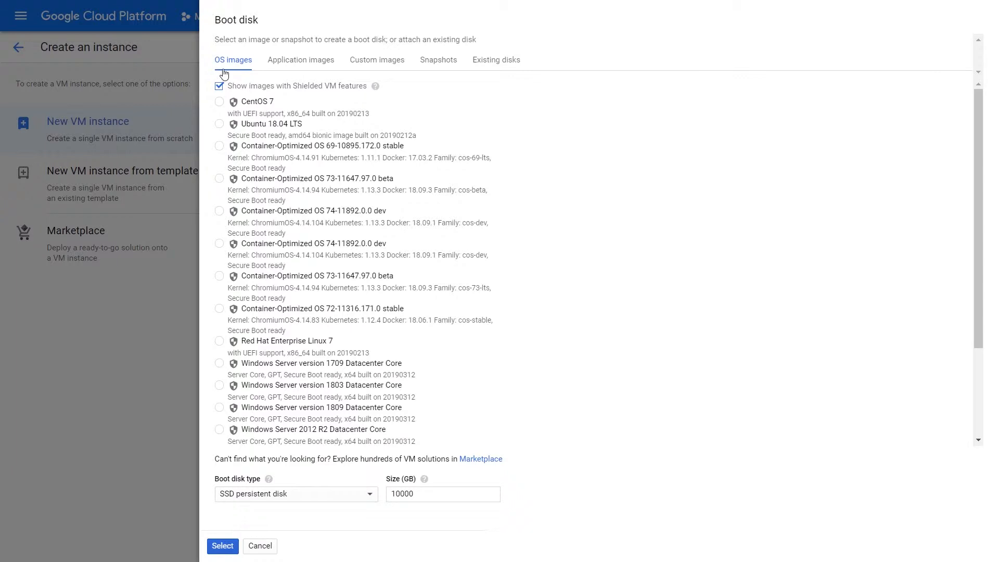
pyautogui.click(288, 62)
pyautogui.click(238, 63)
pyautogui.scroll(-3, 255, 264)
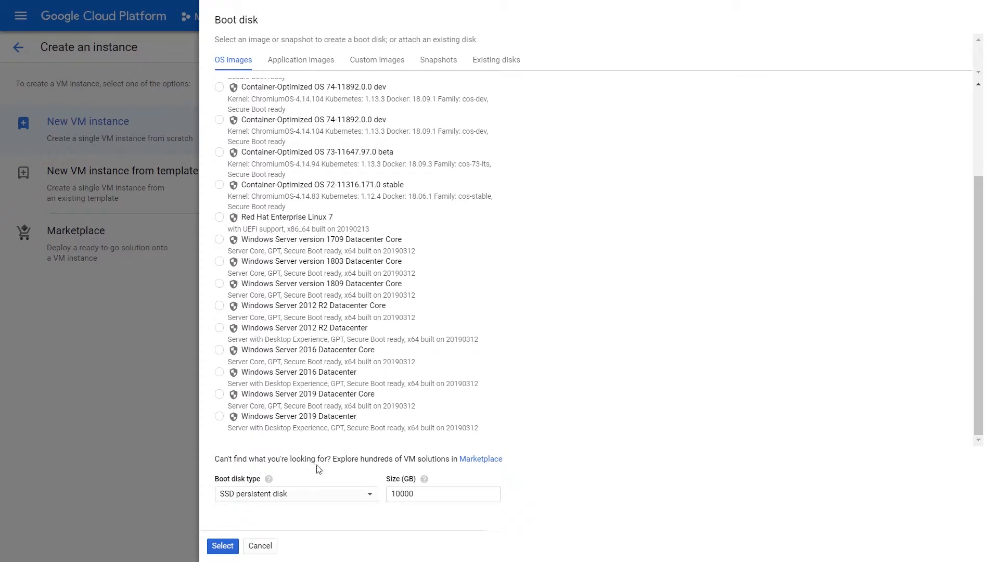
pyautogui.scroll(5, 255, 377)
pyautogui.click(231, 89)
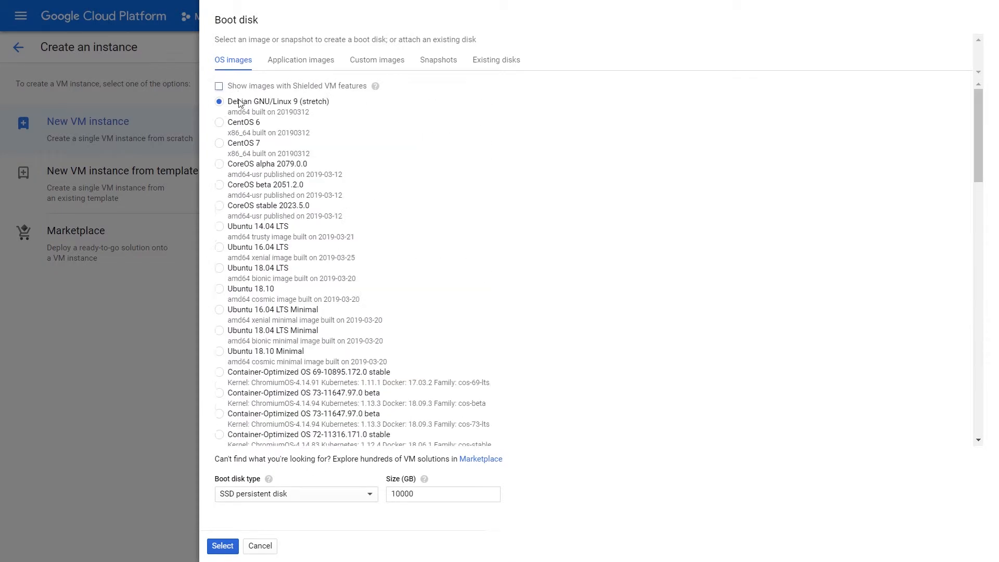
# Return the Debian boot disk to a 10 GB standard persistent disk and set the machine type to 1 vCPU with 3.75 GB memory
pyautogui.moveTo(415, 494); pyautogui.dragTo(399, 493)
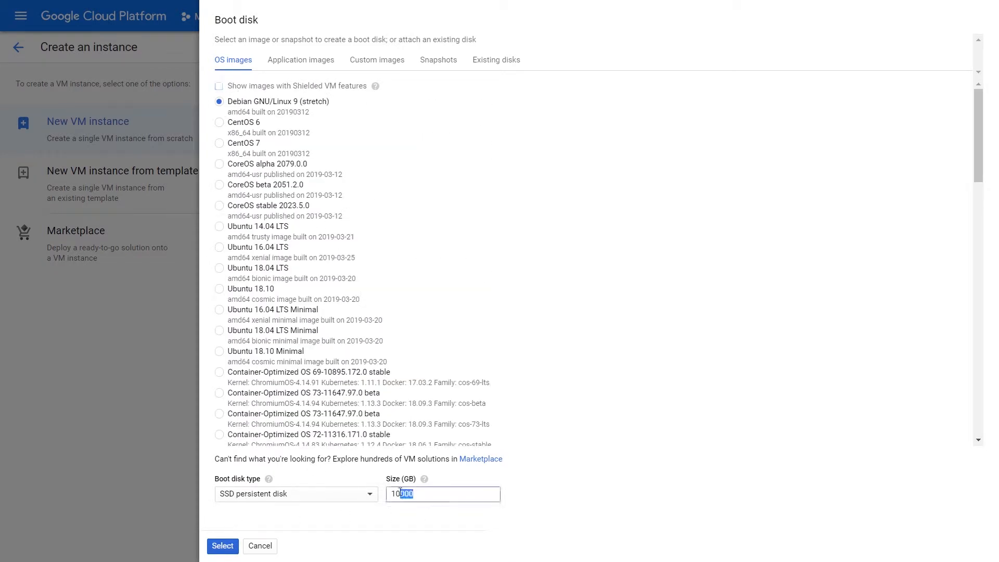
pyautogui.press('BackSpace')
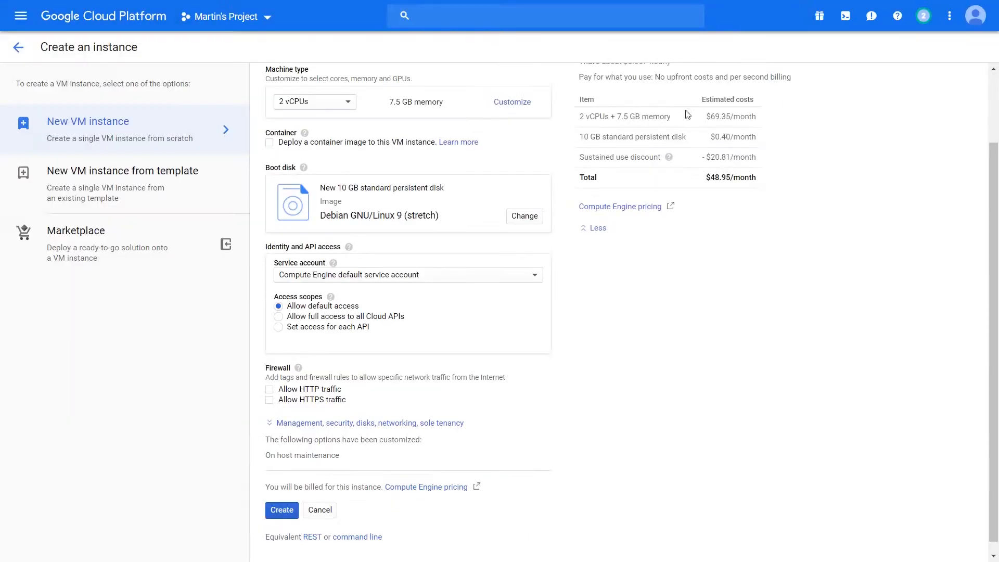
pyautogui.scroll(2, 703, 192)
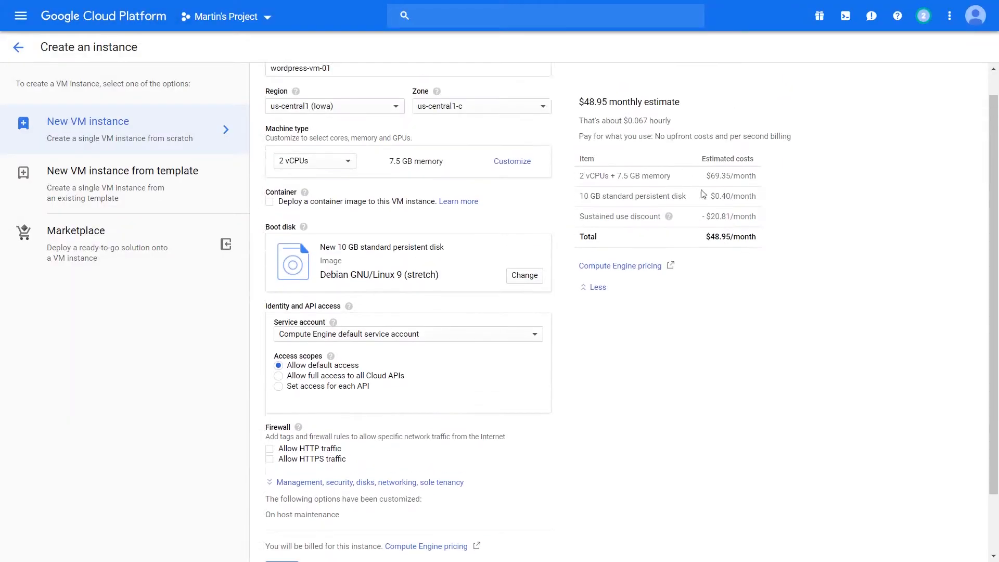
pyautogui.click(312, 188)
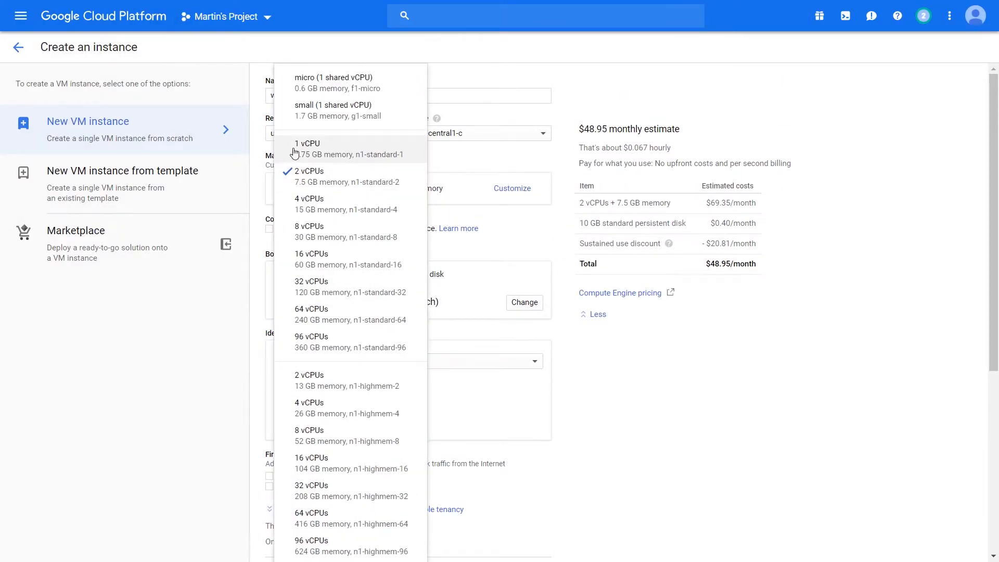
pyautogui.click(302, 145)
pyautogui.scroll(-2, 285, 252)
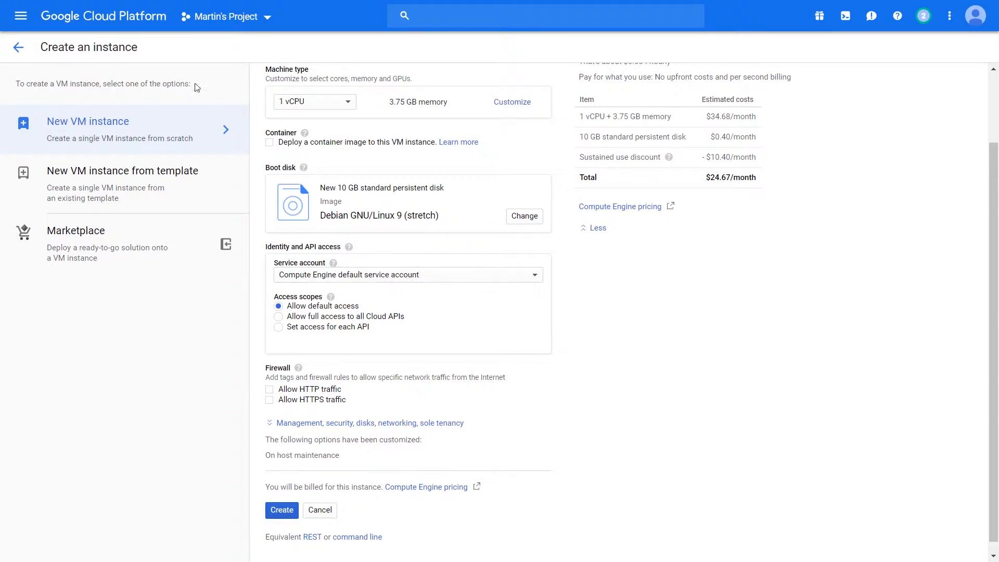
# Look over the pages offered under IAM & admin and return to the instance form
pyautogui.click(21, 16)
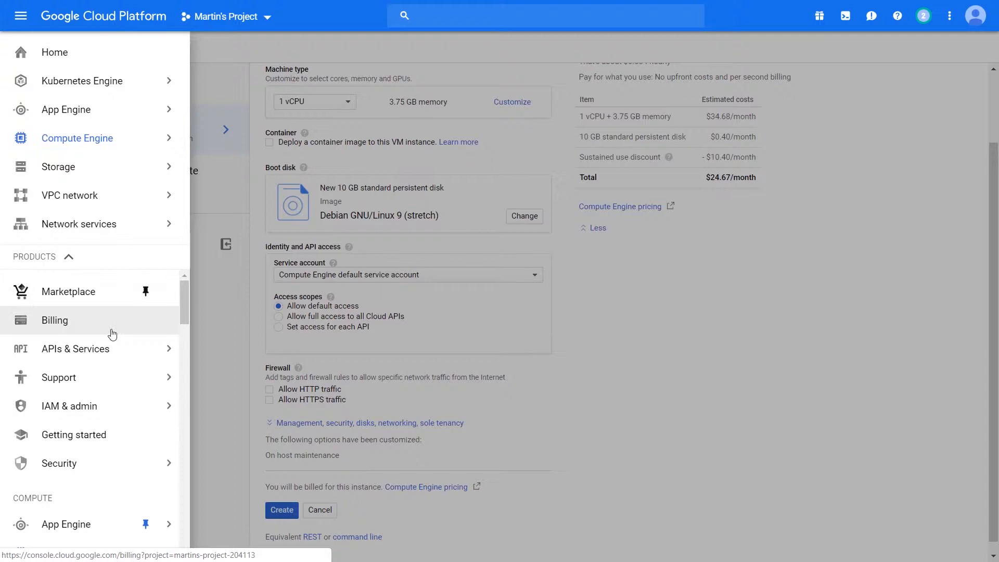
pyautogui.moveTo(106, 406)
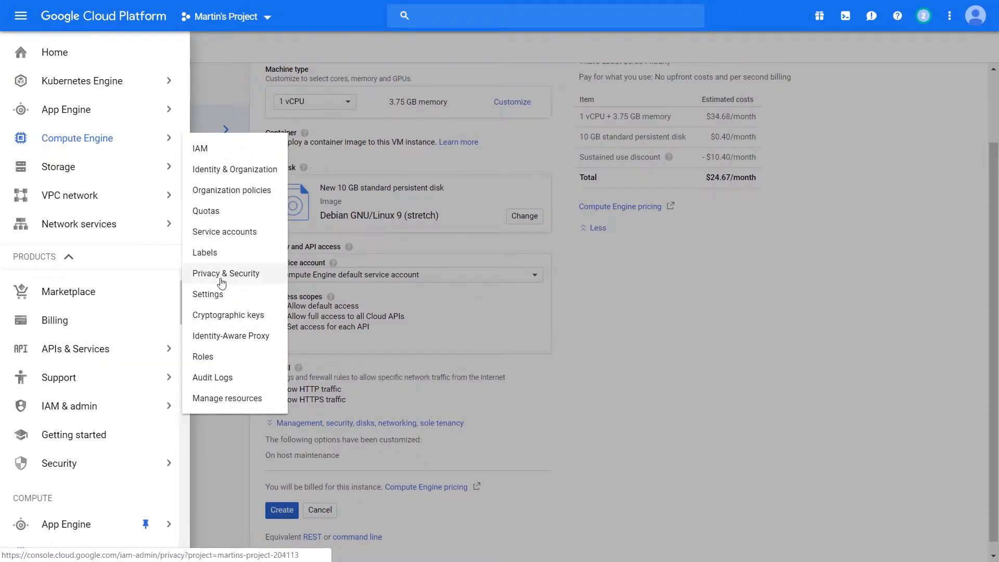
pyautogui.click(595, 324)
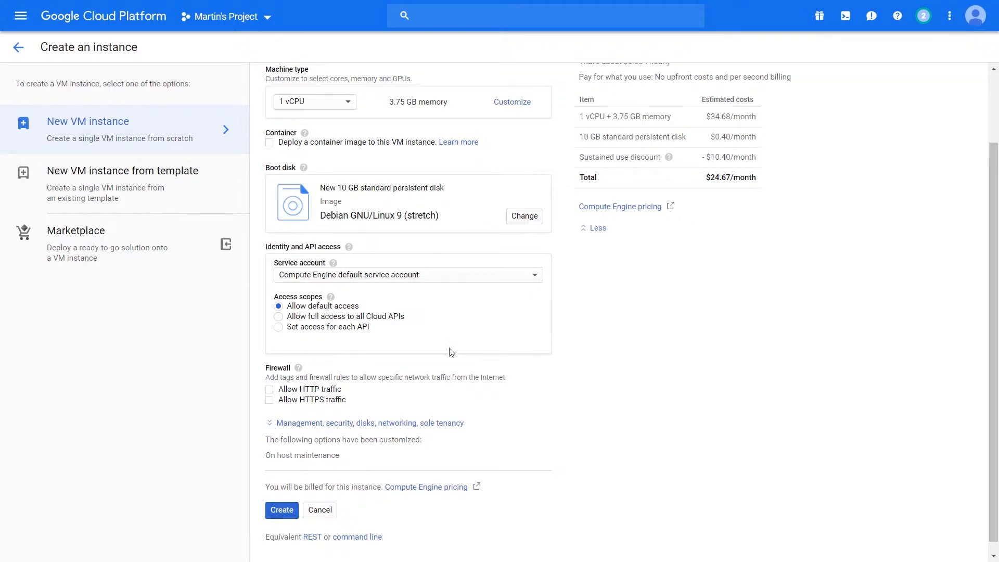
# Switch the access scopes to individual API access, with Cloud SQL set to Enabled and Storage to Write Only
pyautogui.click(313, 330)
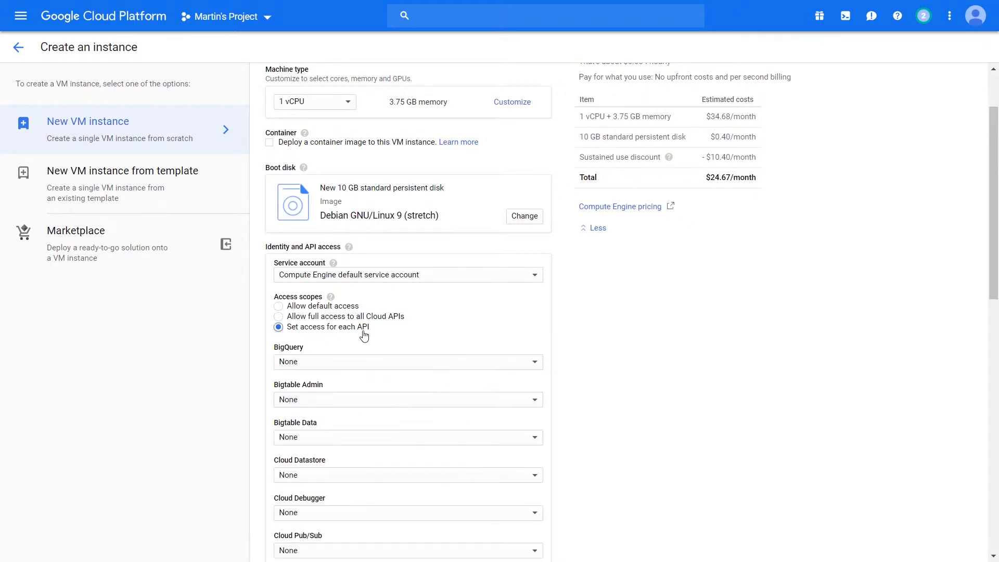
pyautogui.scroll(-8, 365, 335)
pyautogui.click(313, 193)
pyautogui.click(328, 211)
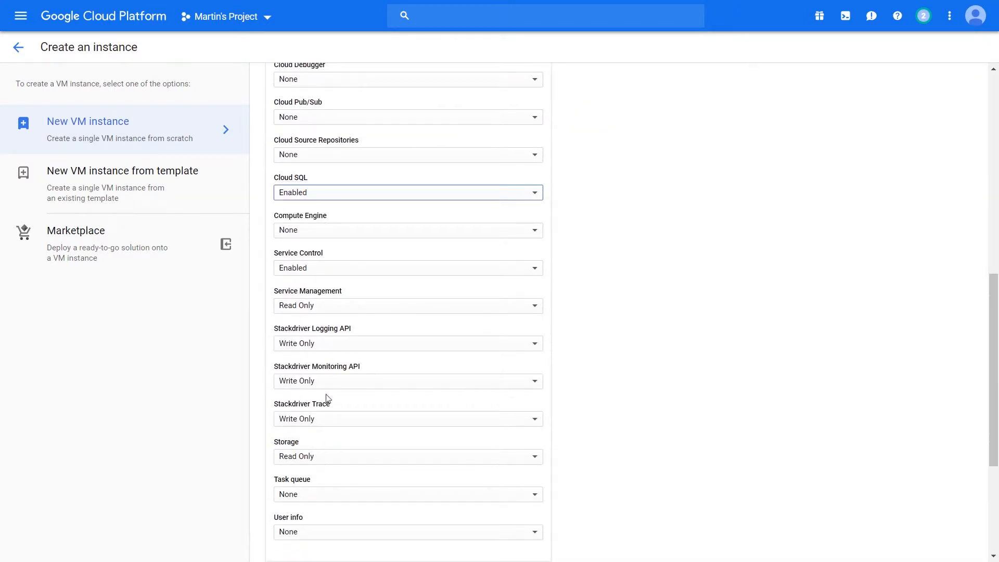
pyautogui.click(315, 456)
pyautogui.click(317, 474)
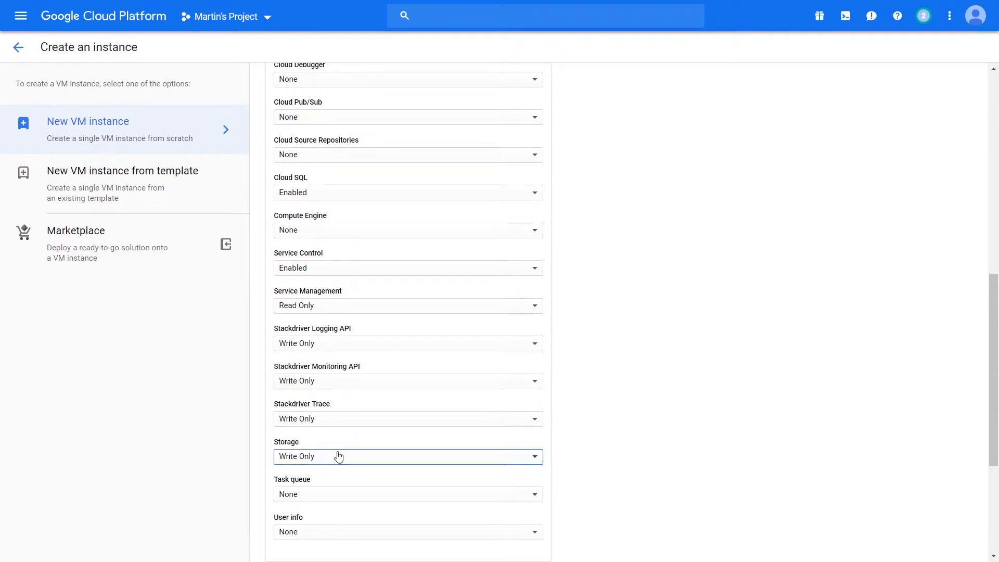
pyautogui.scroll(5, 359, 458)
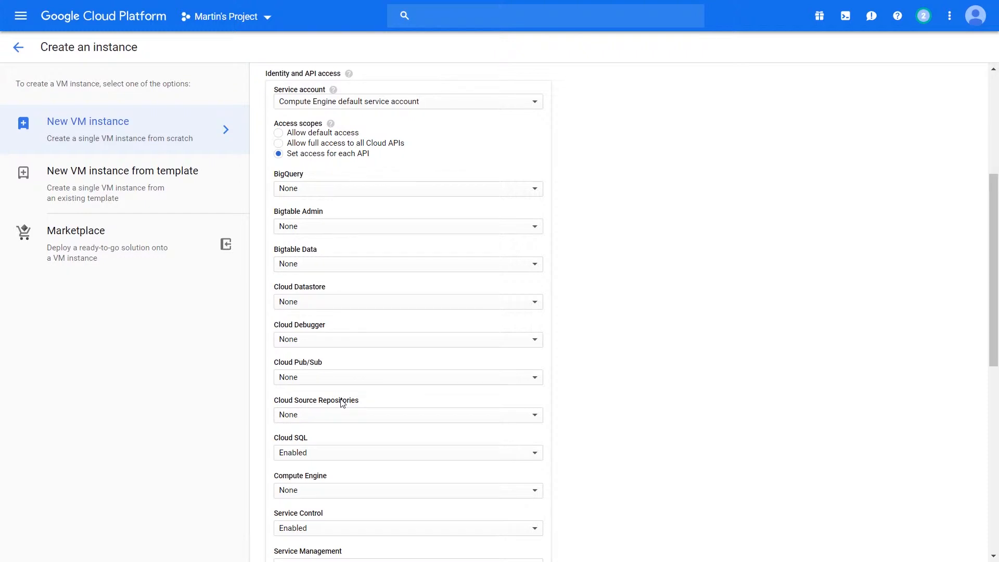
# Try full access to all Cloud APIs and return the access scopes to Allow default access
pyautogui.click(319, 143)
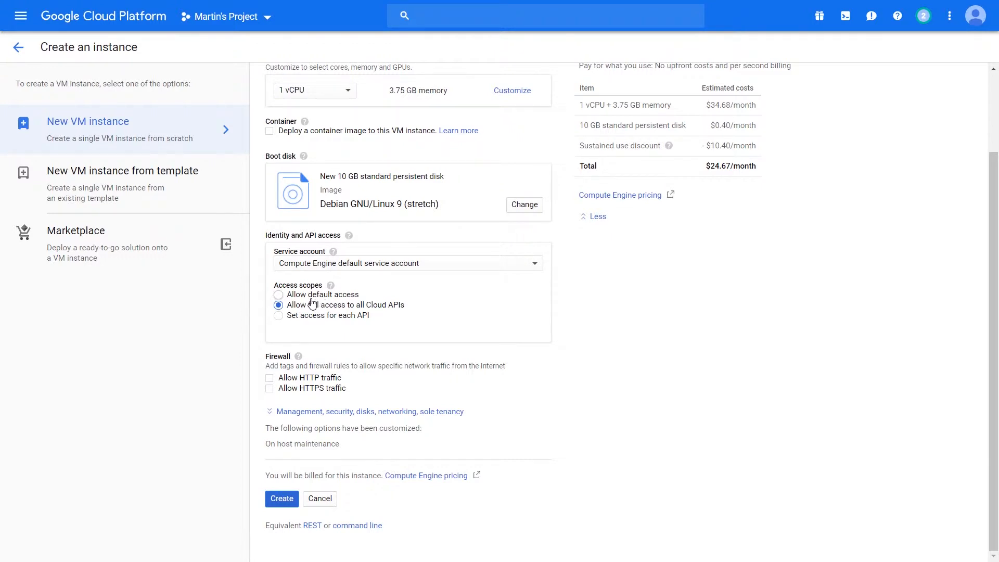
pyautogui.moveTo(308, 294); pyautogui.dragTo(435, 316)
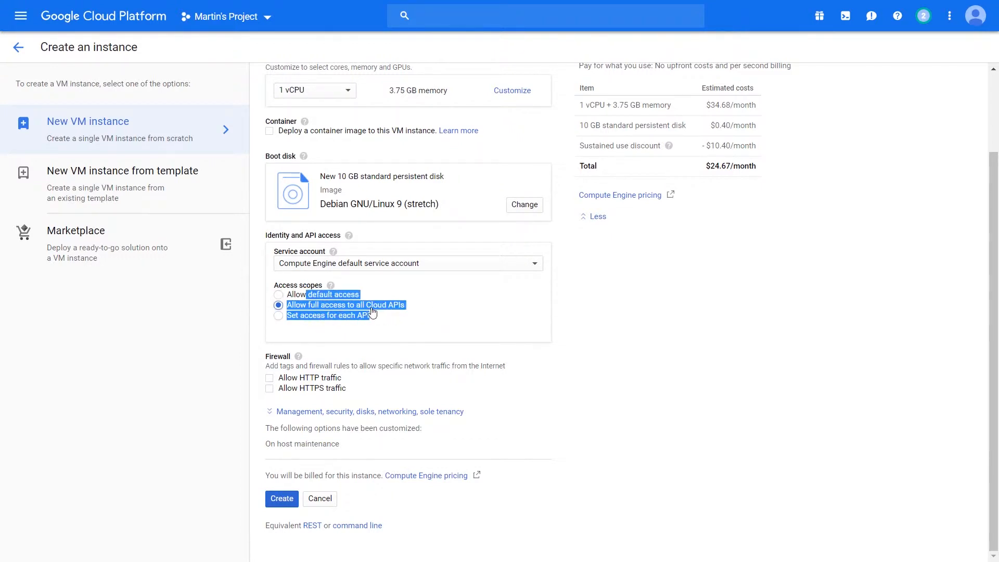
pyautogui.click(279, 295)
pyautogui.click(318, 307)
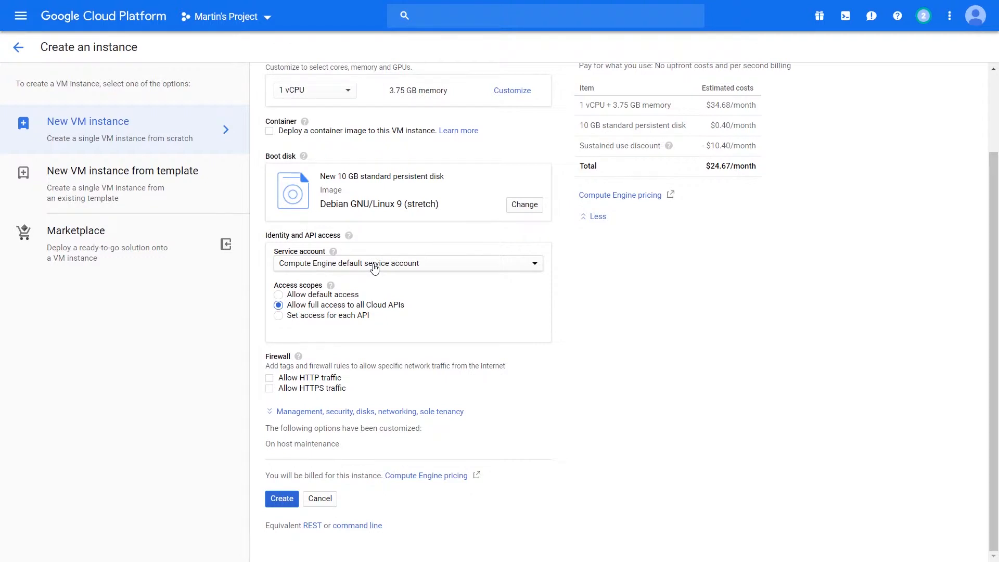
pyautogui.moveTo(316, 296); pyautogui.dragTo(312, 298)
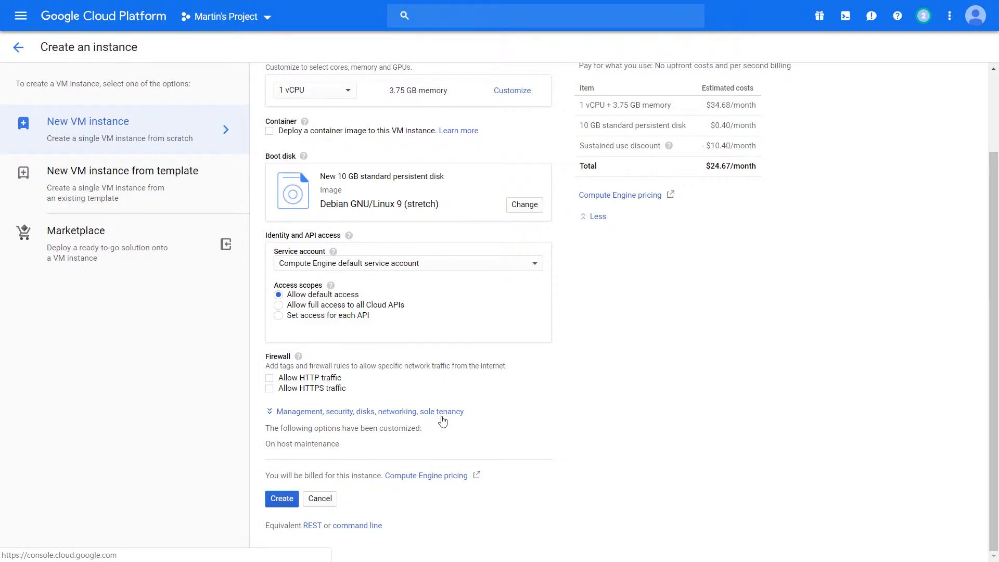
# Allow both HTTP and HTTPS traffic through the instance's firewall
pyautogui.click(269, 379)
pyautogui.click(270, 390)
# Look up where firewall rules are found under VPC network and return to the instance form
pyautogui.click(21, 16)
pyautogui.moveTo(24, 235)
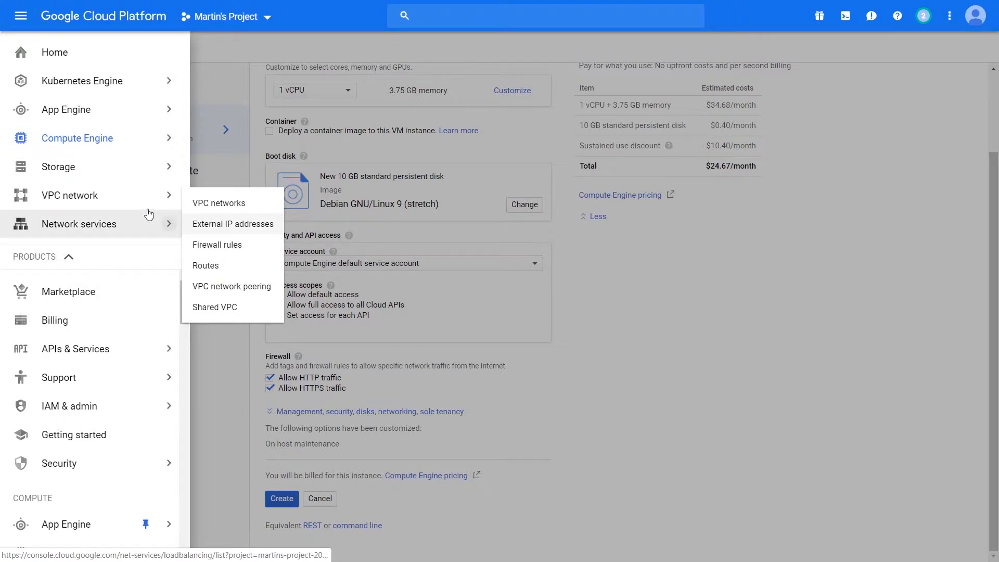
pyautogui.scroll(-3, 110, 405)
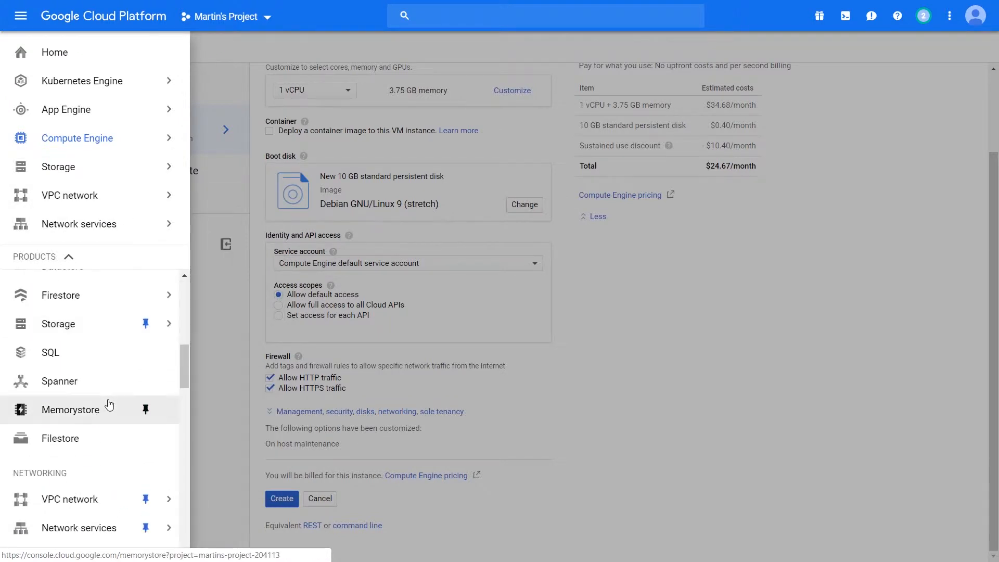
pyautogui.moveTo(99, 412)
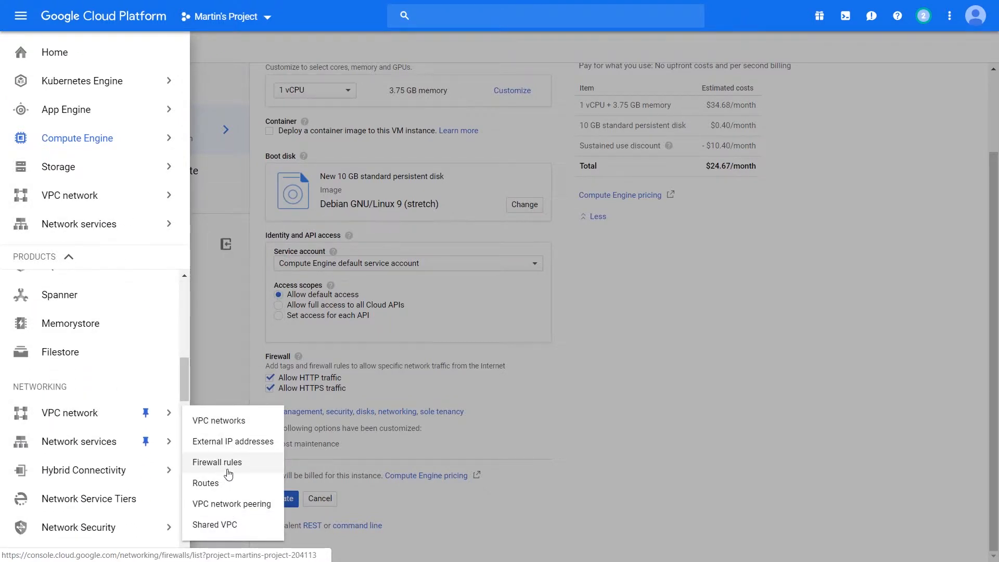
pyautogui.click(731, 439)
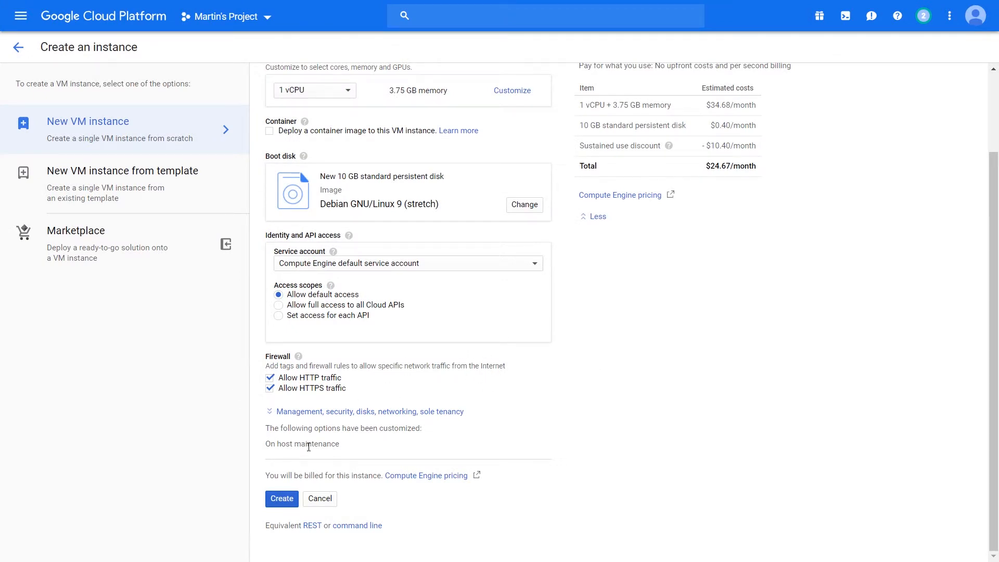
# Expand the instance's management options and add a label with key env and value staging
pyautogui.click(269, 412)
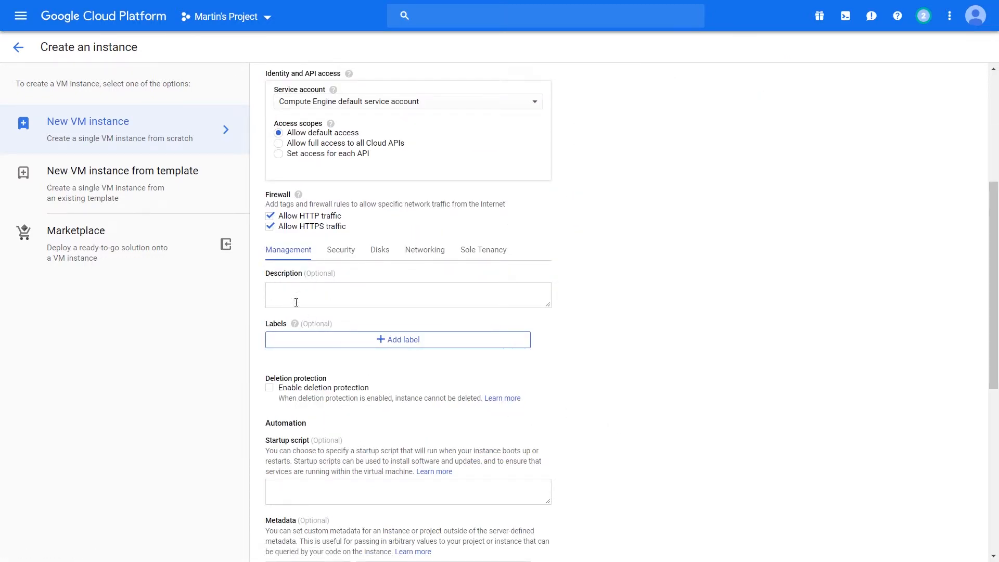
pyautogui.scroll(-2, 304, 313)
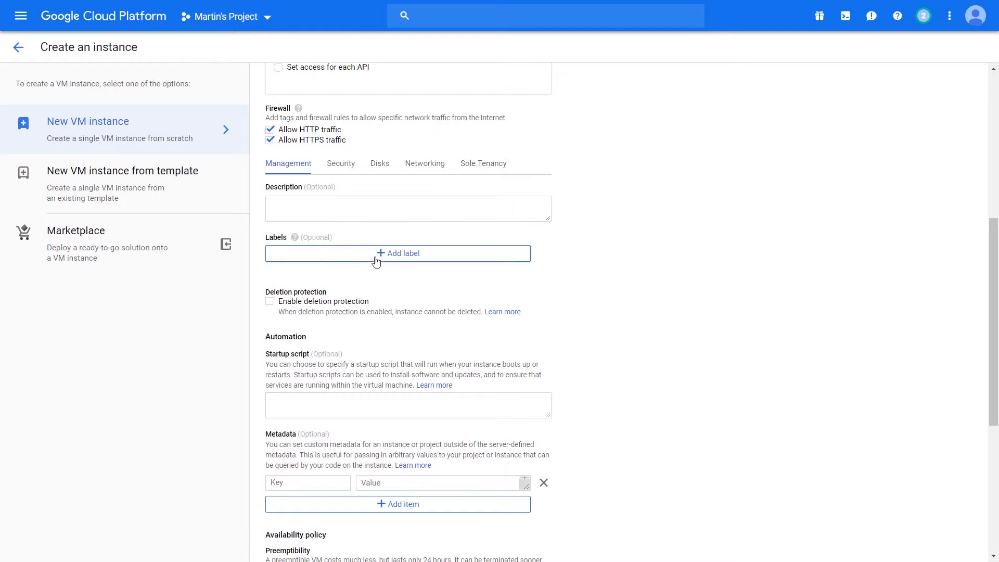
pyautogui.click(473, 260)
pyautogui.write('env')
pyautogui.press('Tab')
pyautogui.write('staging')
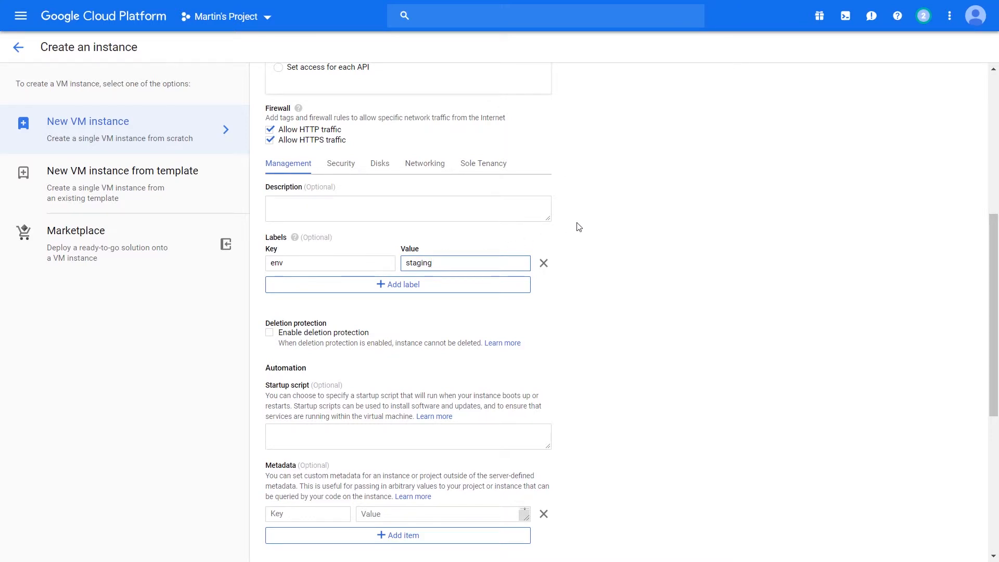
pyautogui.click(411, 290)
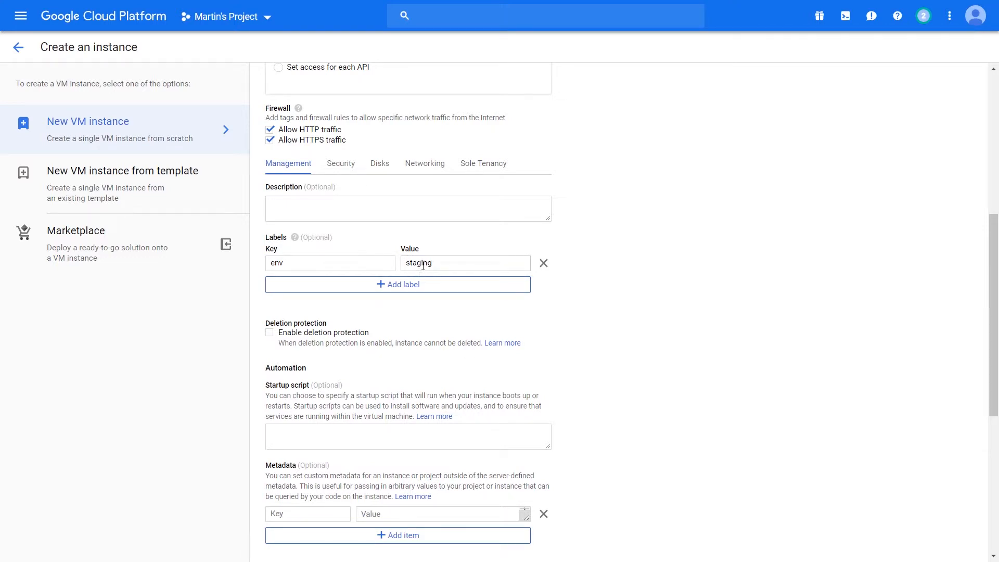
# Enable deletion protection for the instance and enlarge the empty startup script box
pyautogui.scroll(-3, 506, 331)
pyautogui.click(269, 160)
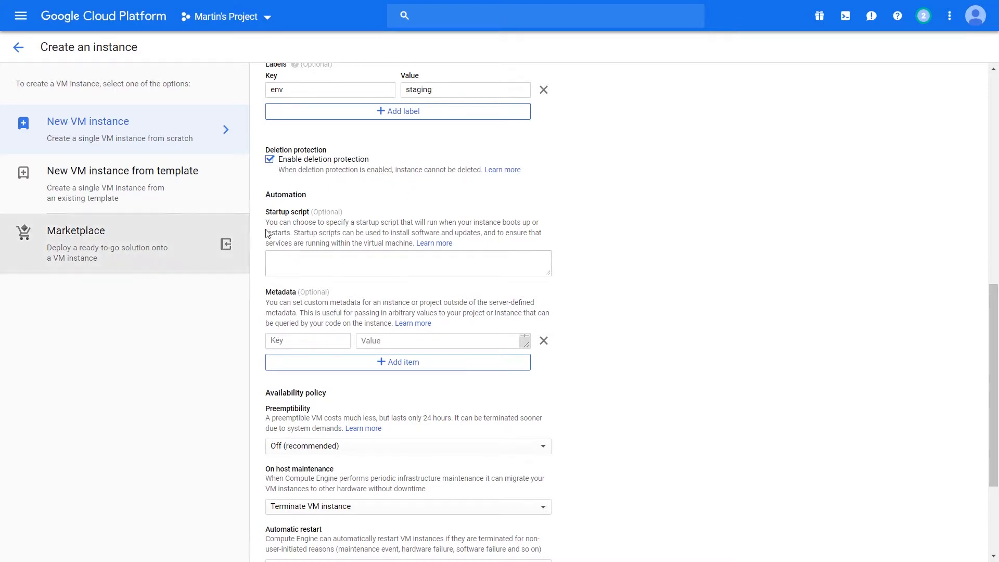
pyautogui.click(327, 256)
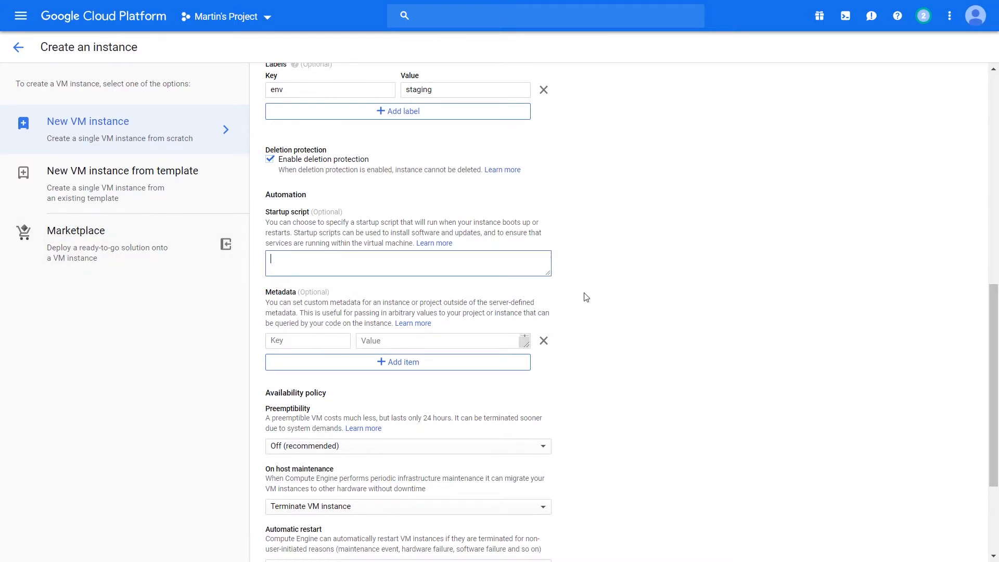
pyautogui.moveTo(550, 275); pyautogui.dragTo(562, 321)
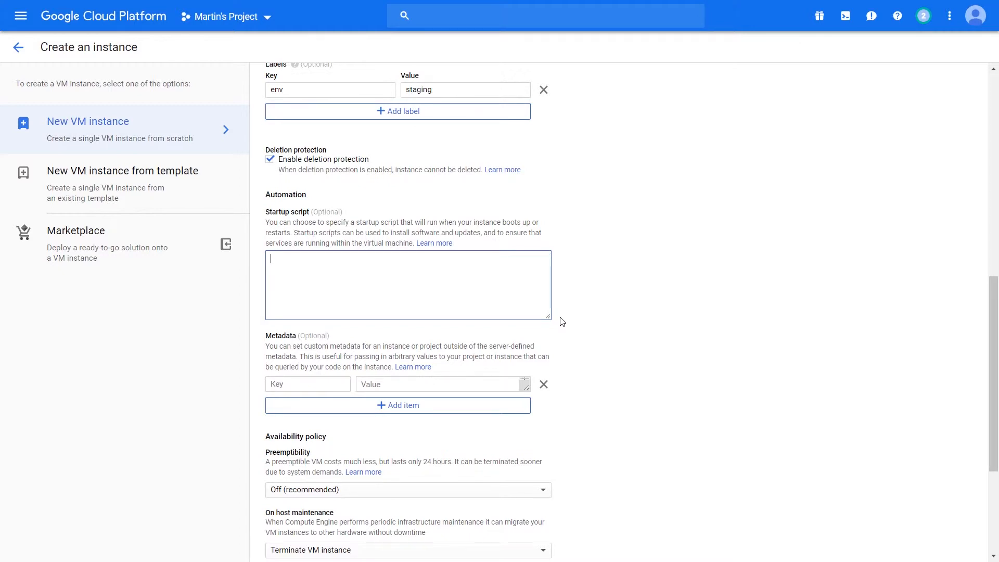
pyautogui.moveTo(563, 321); pyautogui.dragTo(562, 329)
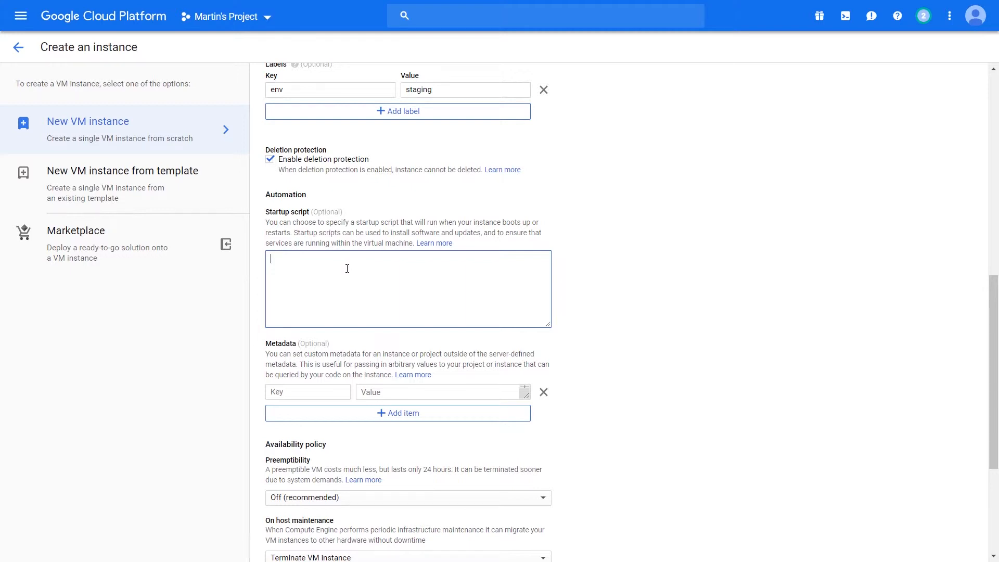
# Turn preemptibility on in the availability policy and compare the monthly cost estimate with the one before
pyautogui.scroll(-2, 347, 268)
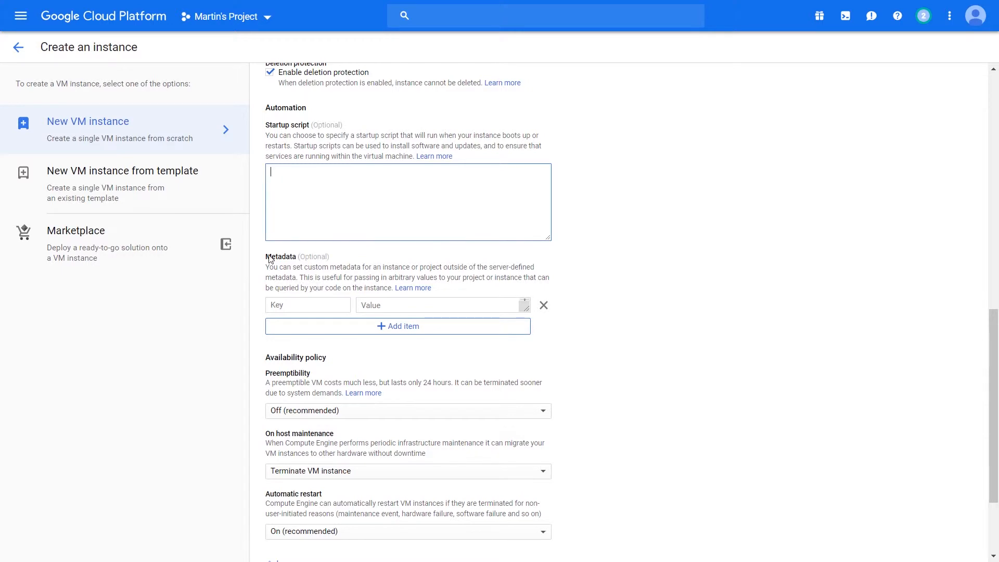
pyautogui.scroll(-2, 346, 320)
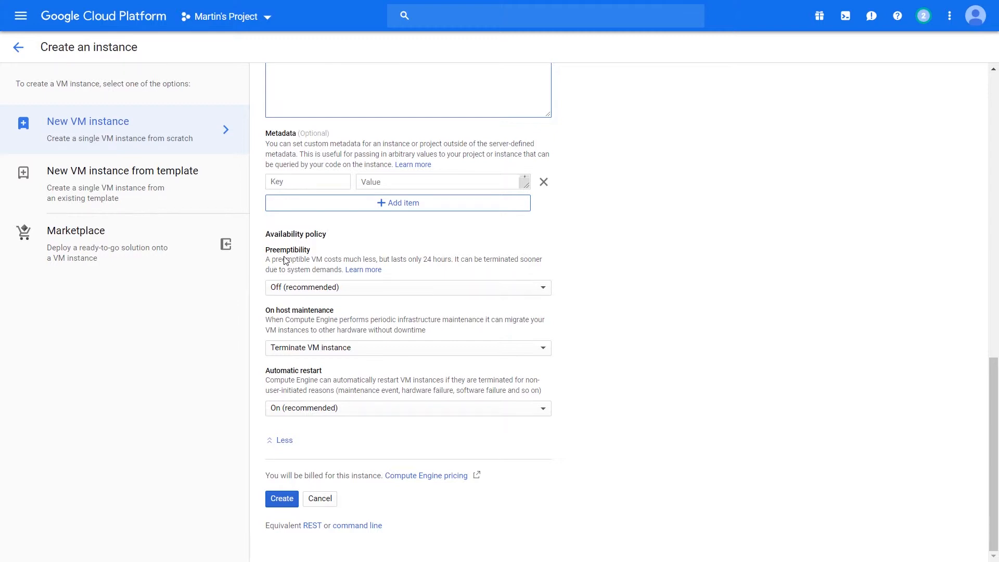
pyautogui.scroll(15, 624, 311)
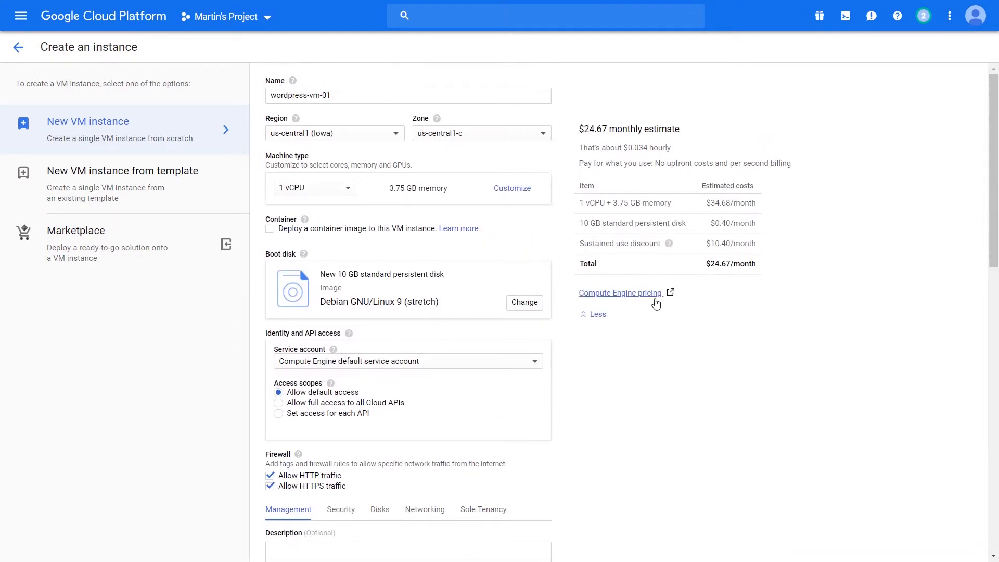
pyautogui.scroll(-15, 473, 330)
pyautogui.click(364, 286)
pyautogui.click(392, 305)
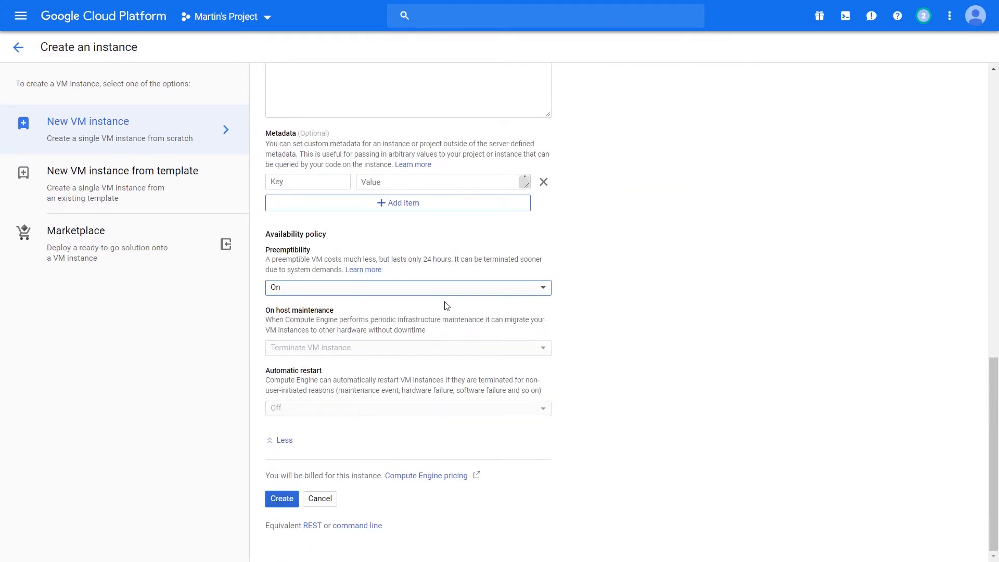
pyautogui.scroll(15, 599, 310)
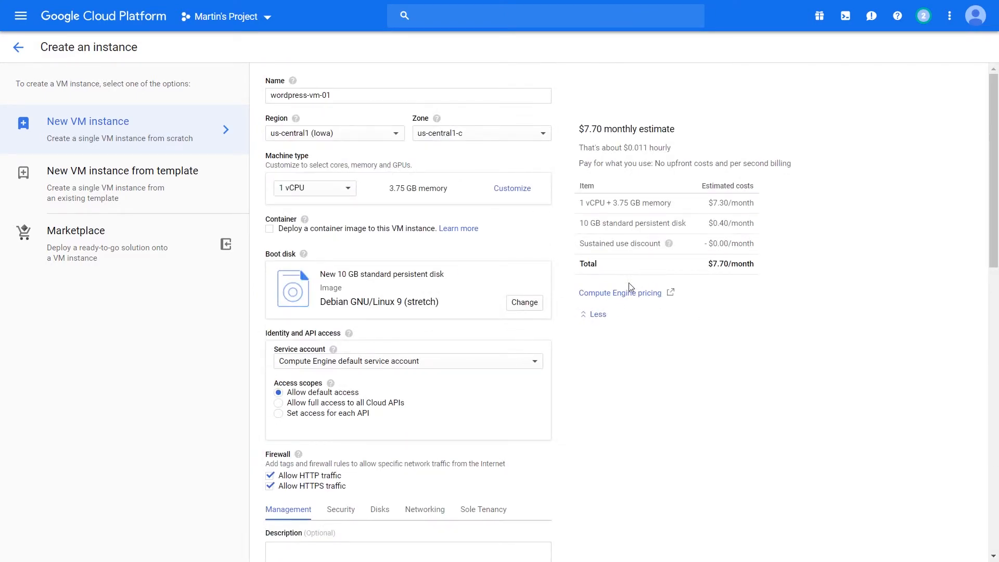
# Set the availability policy's preemptibility back to Off (recommended)
pyautogui.scroll(-12, 538, 300)
pyautogui.scroll(-3, 419, 375)
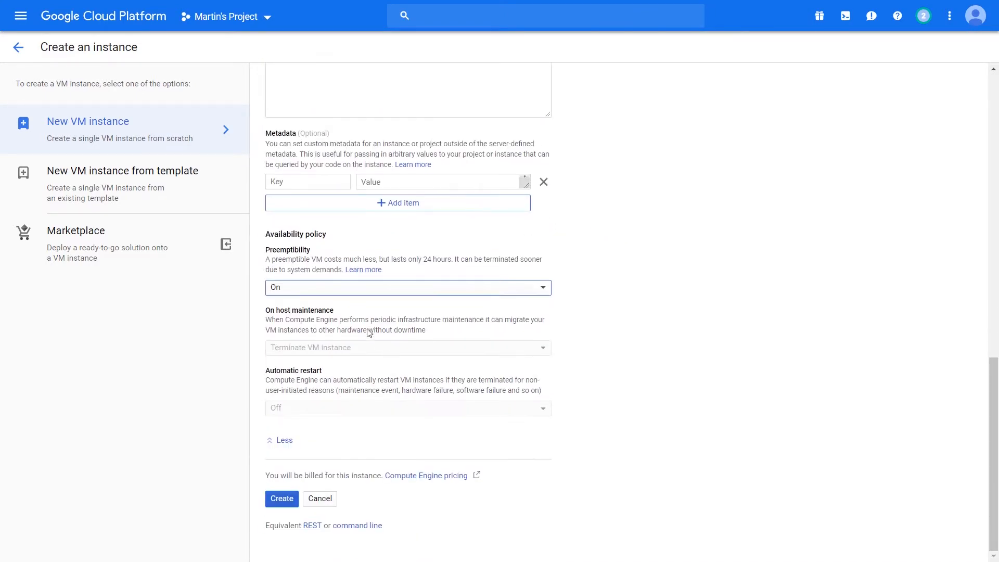
pyautogui.click(340, 289)
pyautogui.click(752, 336)
pyautogui.click(296, 291)
pyautogui.click(291, 276)
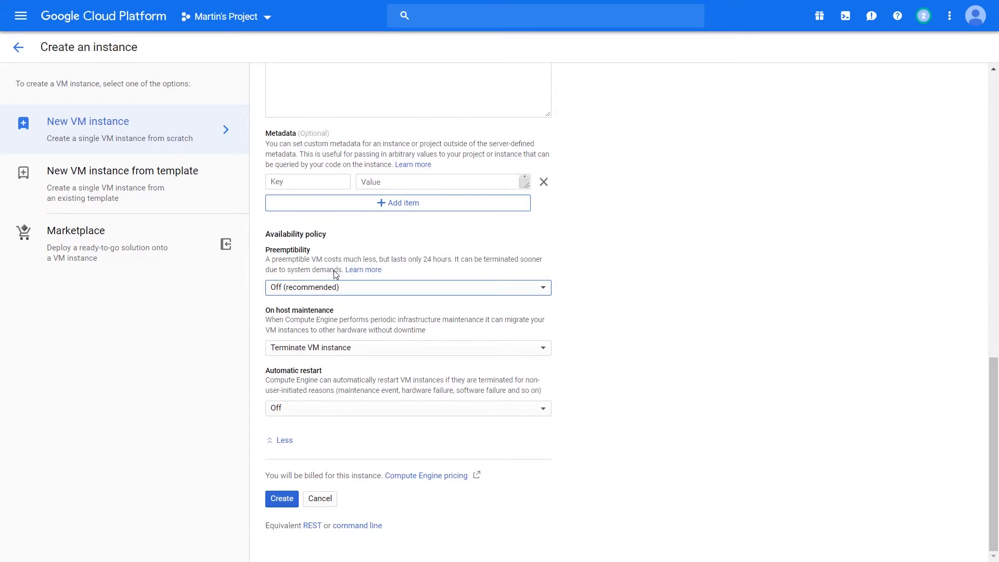
# Set the availability policy's automatic restart to On (recommended) and on host maintenance to Migrate VM instance (recommended)
pyautogui.click(665, 345)
pyautogui.click(370, 408)
pyautogui.click(369, 396)
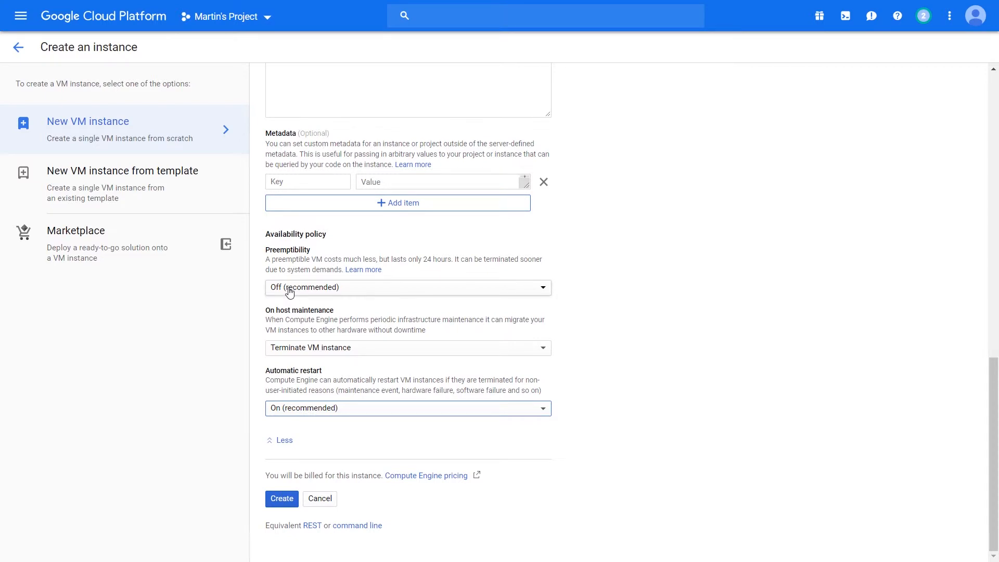
pyautogui.scroll(5, 349, 358)
pyautogui.scroll(-5, 350, 446)
pyautogui.click(346, 349)
pyautogui.click(334, 336)
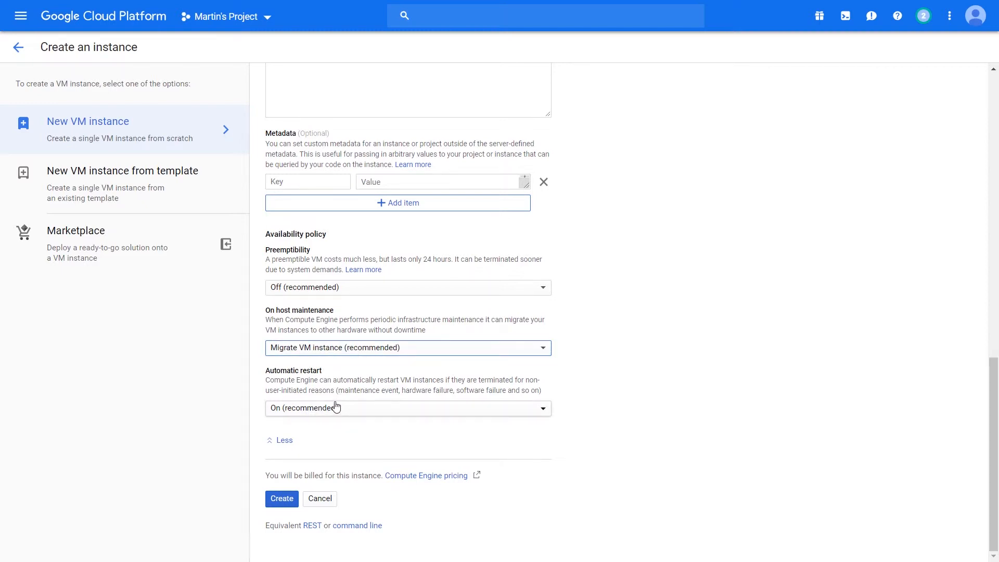
# Examine the instance's security options, including the Shielded VM and SSH key settings, along with the chosen boot disk image
pyautogui.scroll(12, 401, 353)
pyautogui.click(373, 390)
pyautogui.click(349, 394)
pyautogui.scroll(-2, 323, 364)
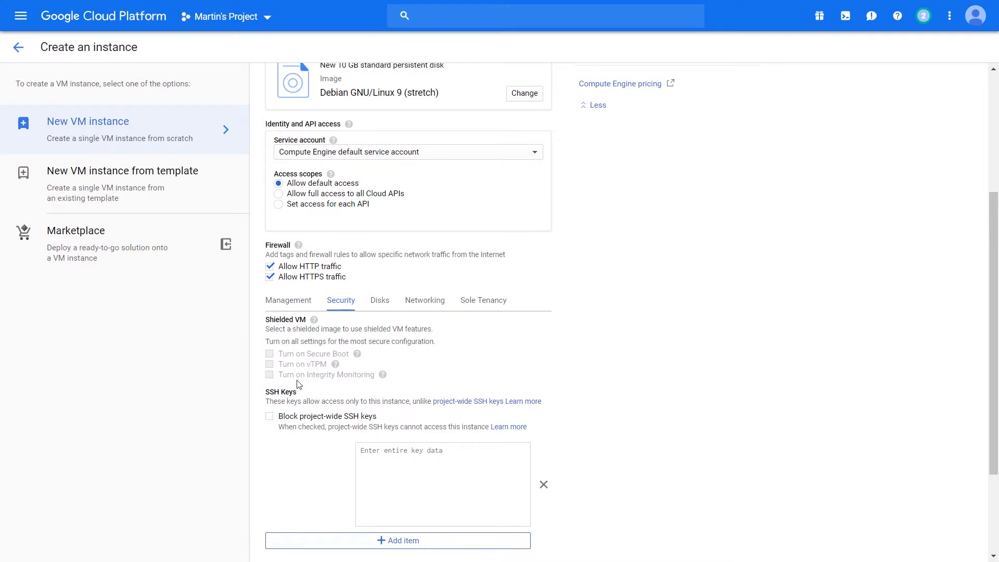
pyautogui.scroll(-2, 302, 384)
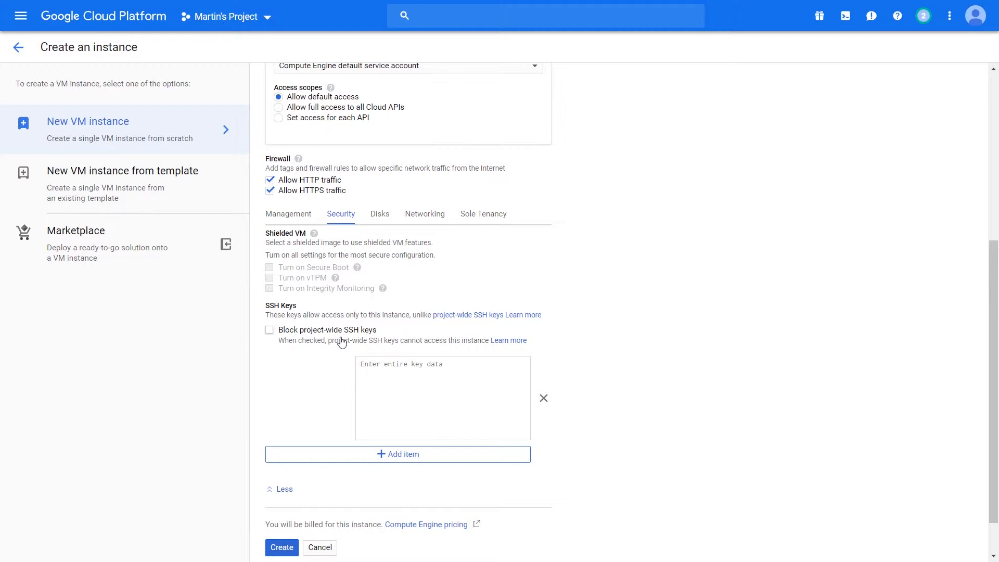
pyautogui.scroll(5, 341, 342)
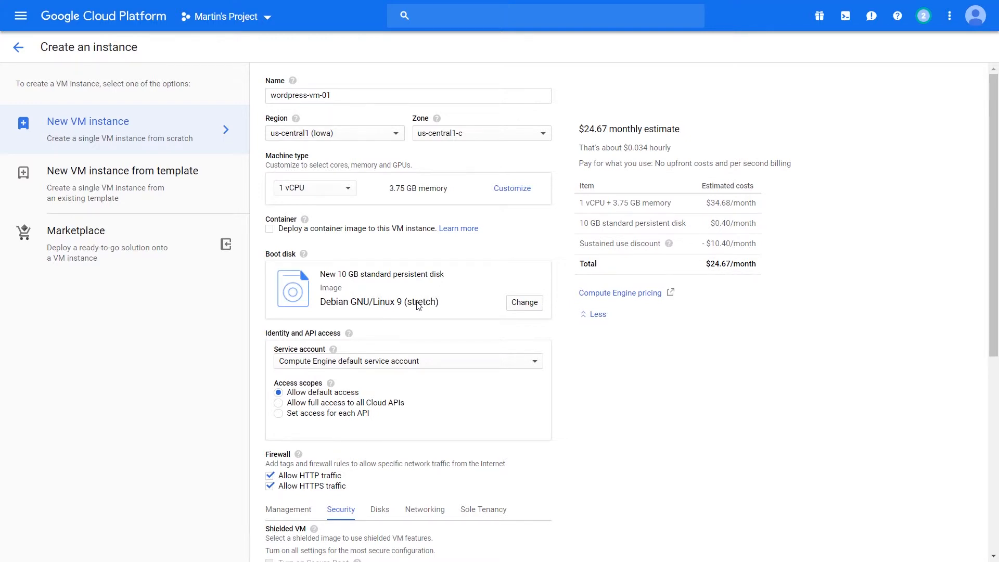
pyautogui.scroll(-7, 417, 306)
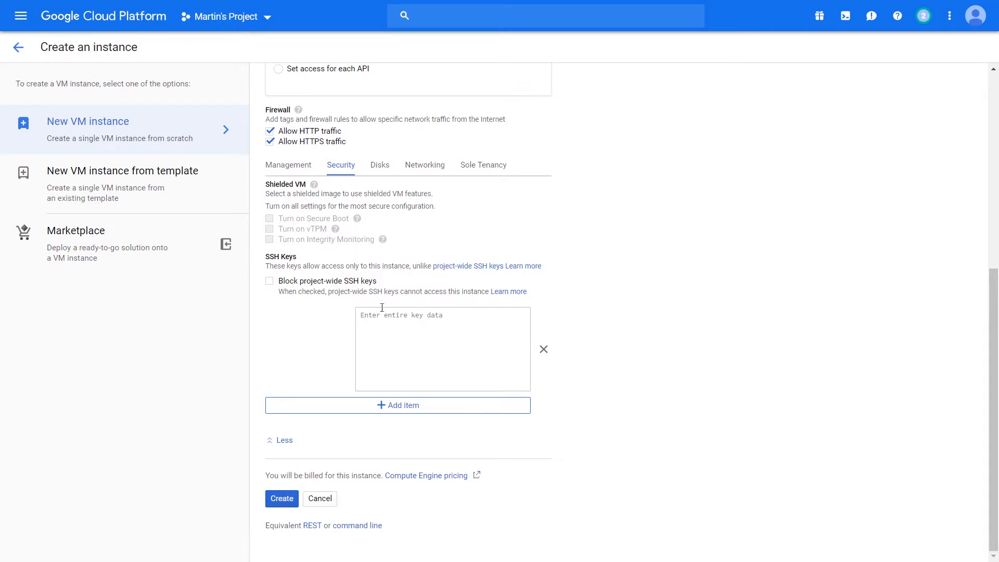
# Add a new additional disk in the instance's disk options and set its type to Local SSD scratch disk
pyautogui.click(380, 164)
pyautogui.scroll(5, 363, 308)
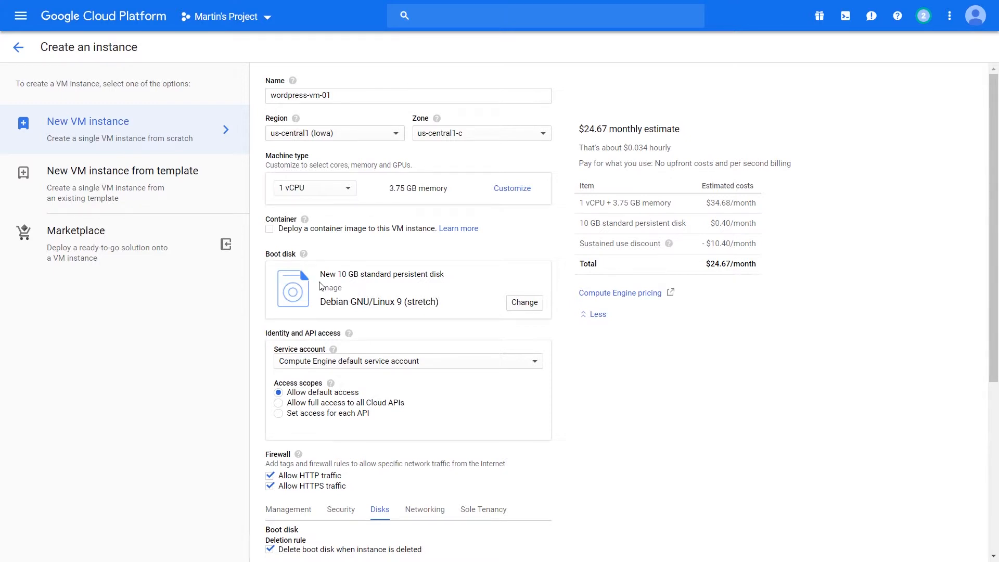
pyautogui.scroll(-3, 320, 284)
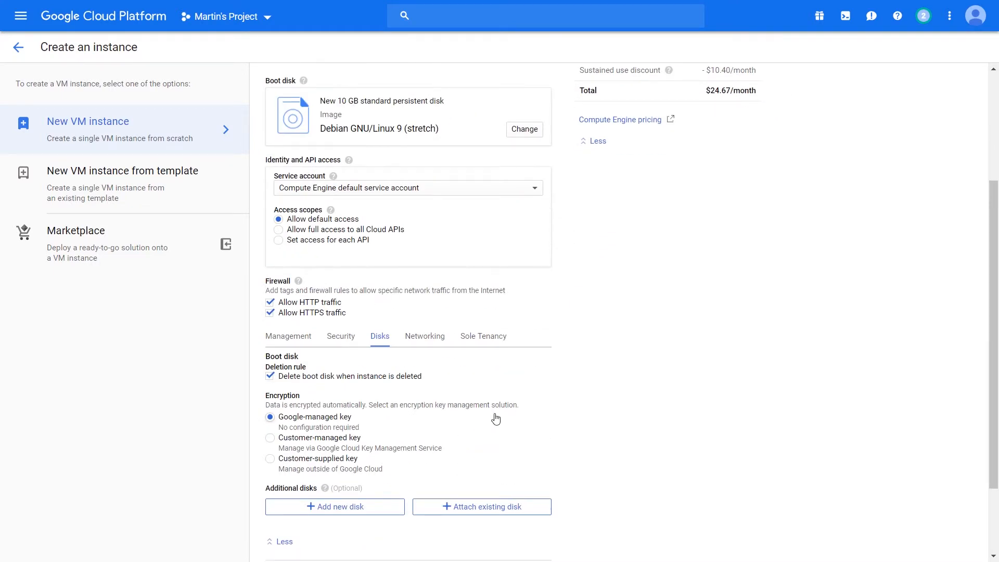
pyautogui.scroll(-2, 438, 393)
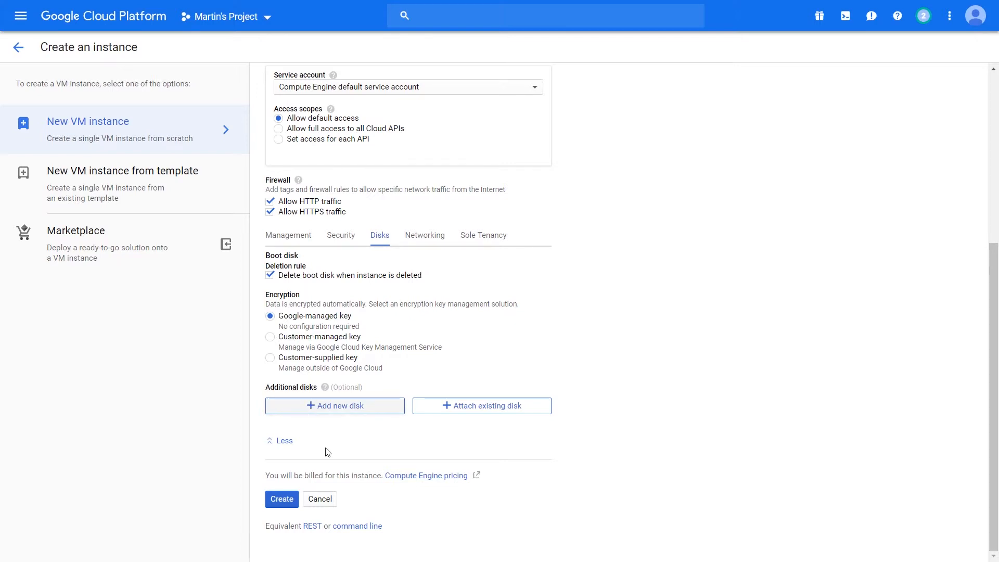
pyautogui.scroll(-4, 333, 431)
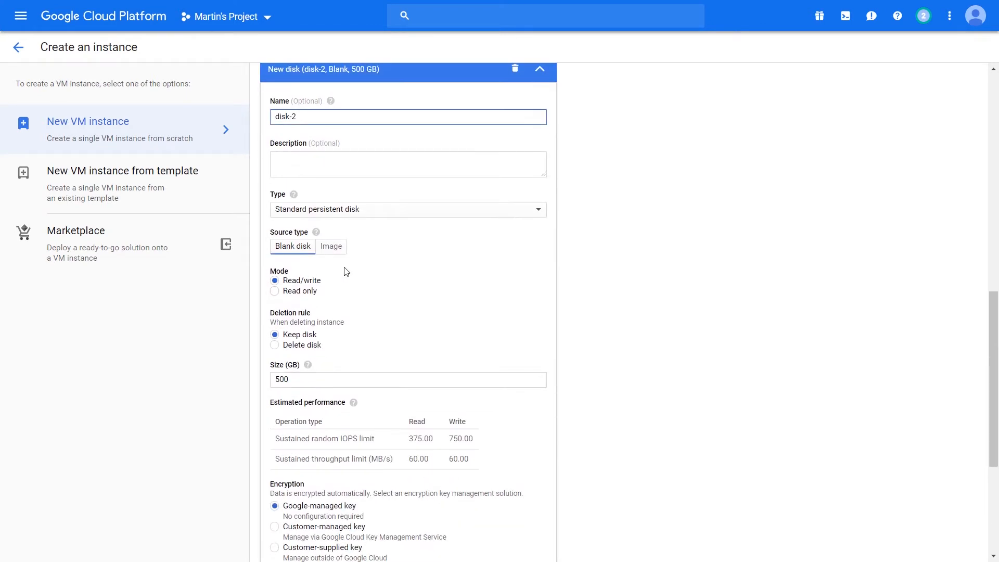
pyautogui.click(334, 210)
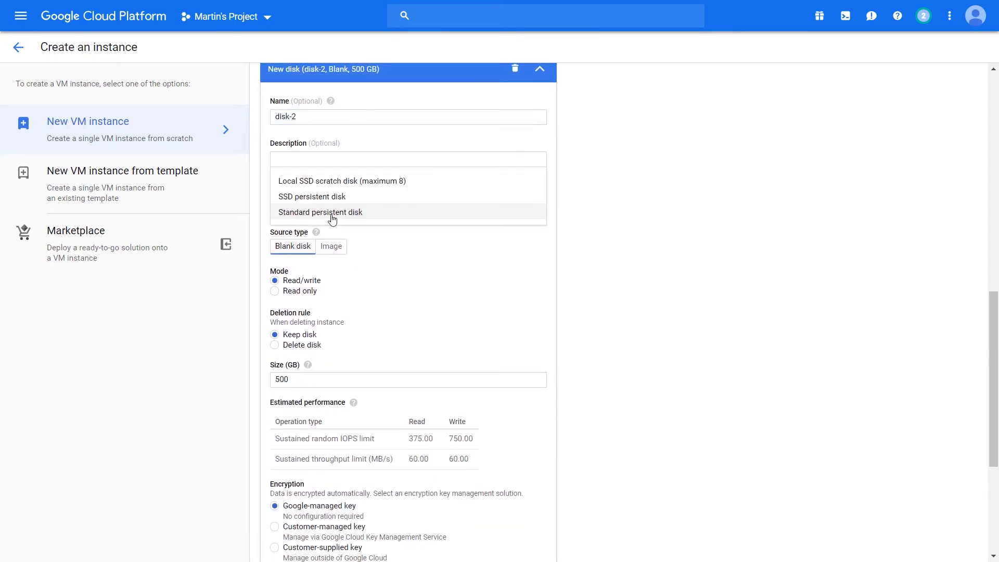
pyautogui.click(329, 187)
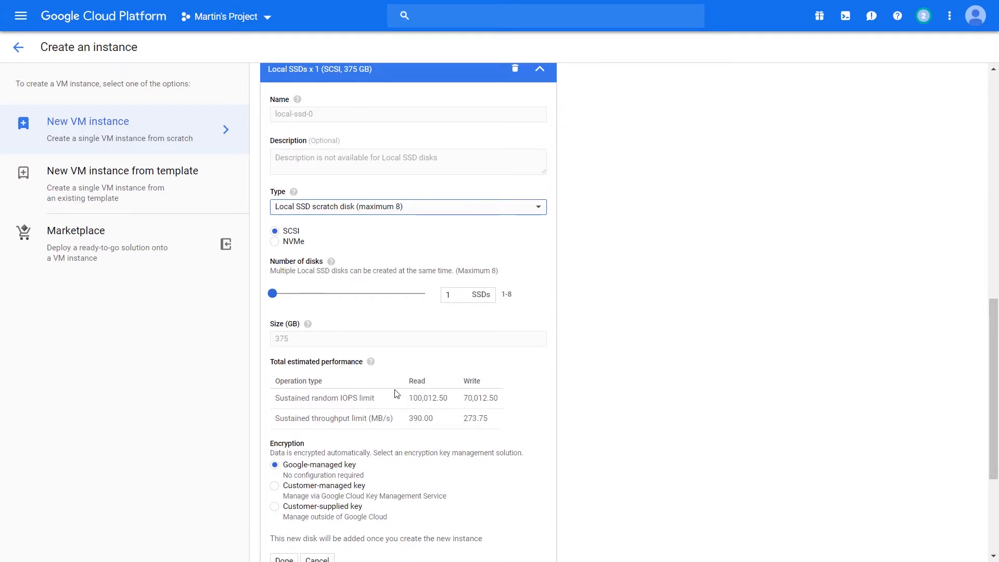
# Compare the standard persistent, SSD persistent and local SSD types for the additional disk, ending on Local SSD scratch disk
pyautogui.click(363, 211)
pyautogui.click(364, 245)
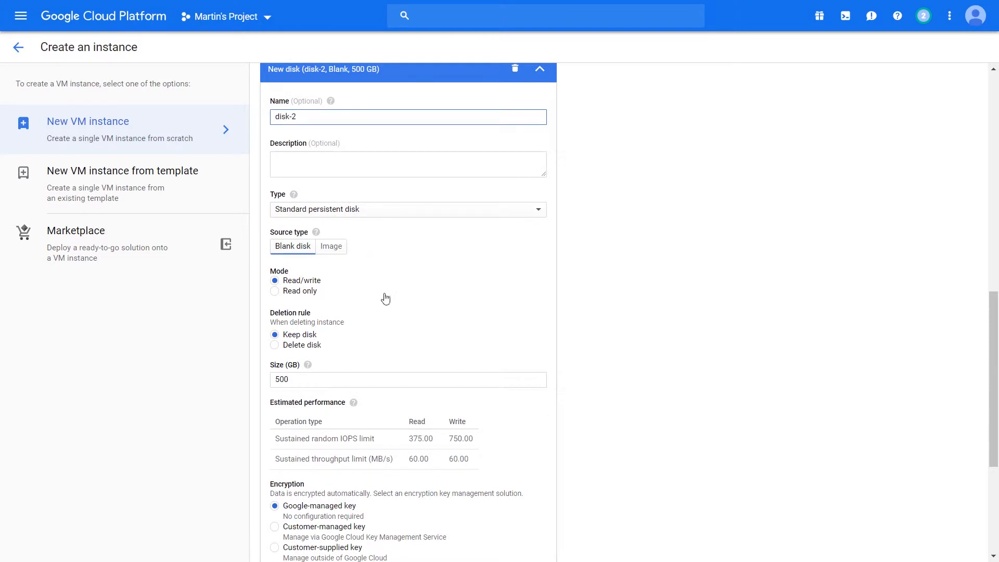
pyautogui.click(340, 211)
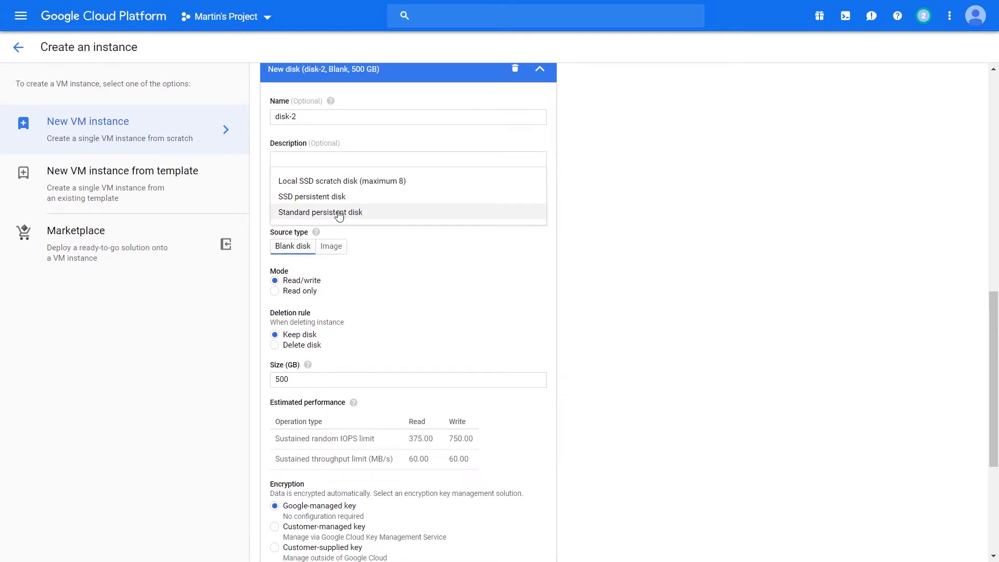
pyautogui.click(341, 180)
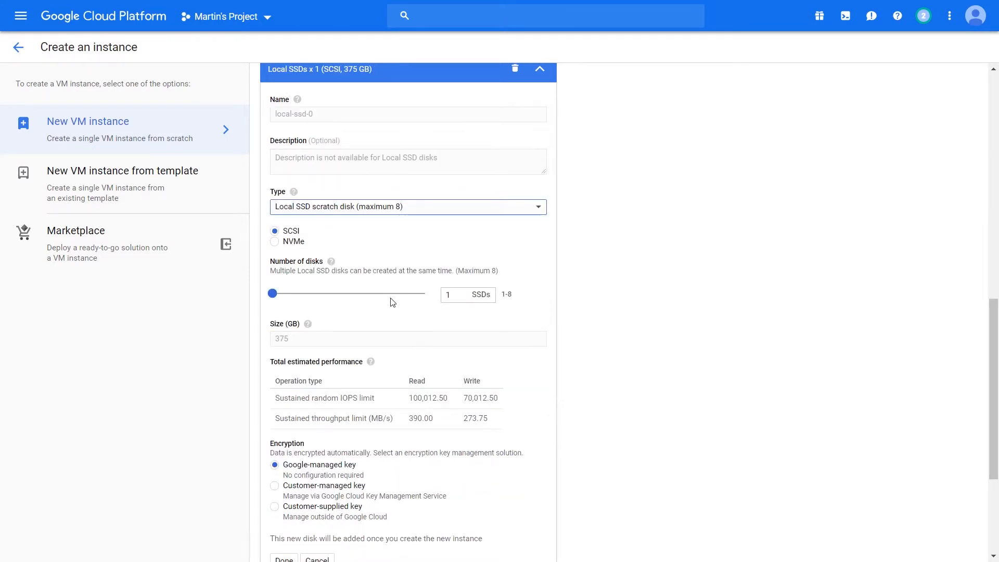
pyautogui.click(365, 191)
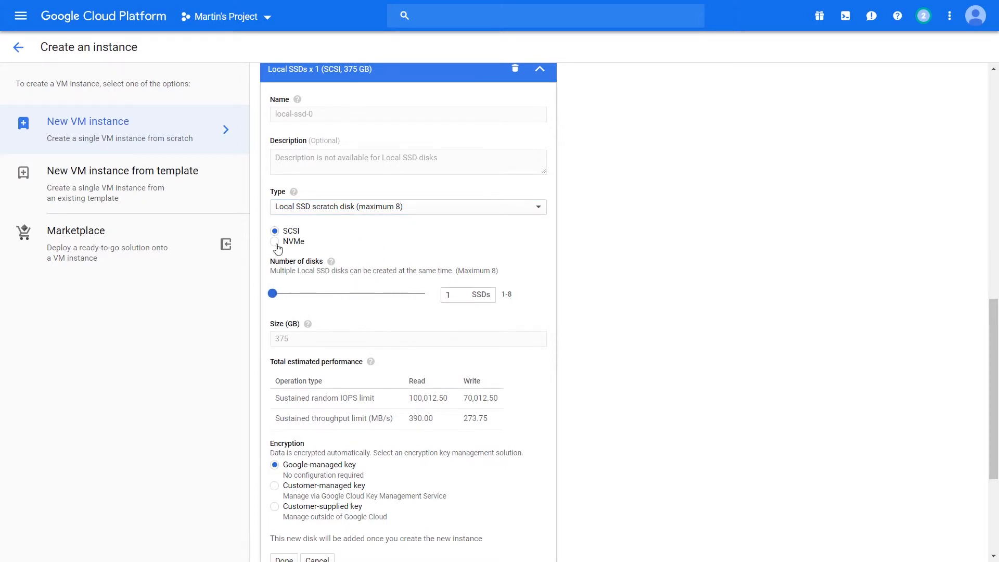
pyautogui.click(352, 206)
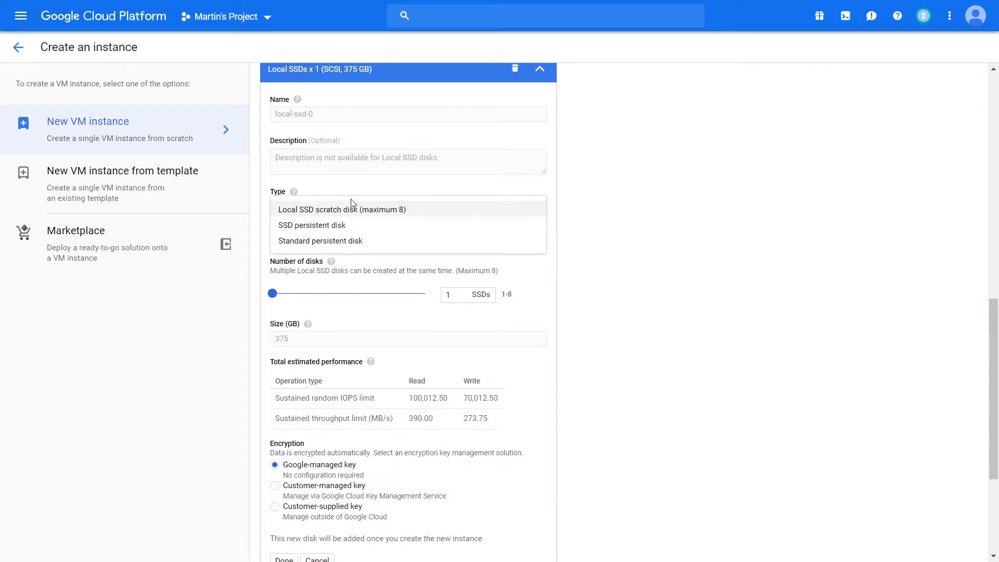
pyautogui.click(341, 224)
pyautogui.click(334, 215)
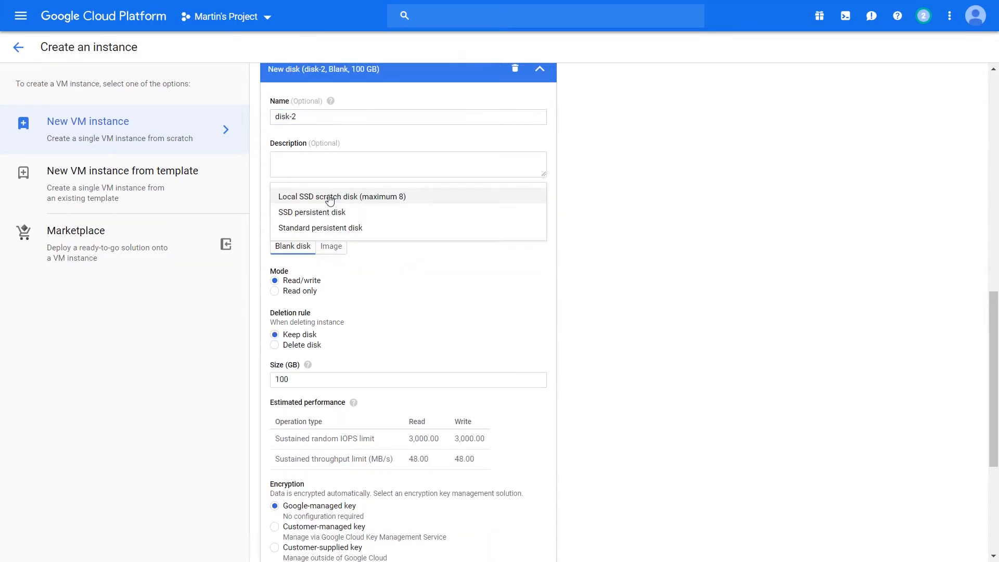
pyautogui.click(330, 199)
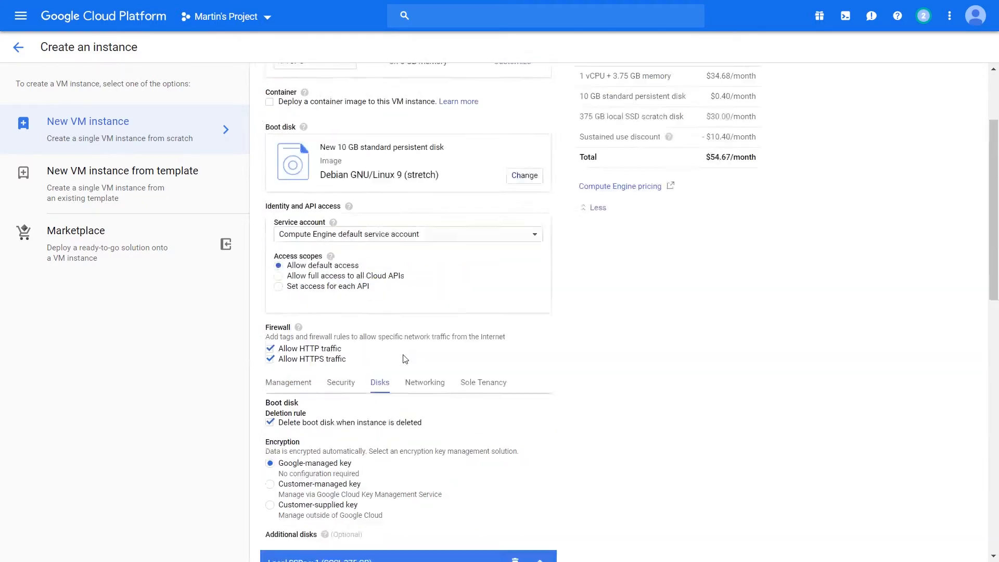
# Set the local SSD's interface to NVMe and the number of disks to 8, and check the cost estimate
pyautogui.scroll(2, 403, 292)
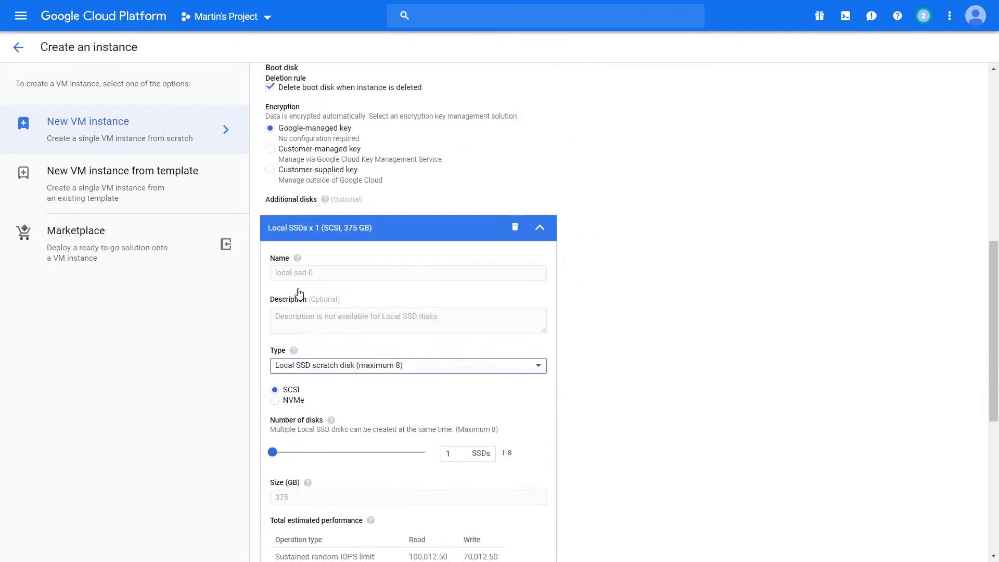
pyautogui.scroll(-1, 319, 299)
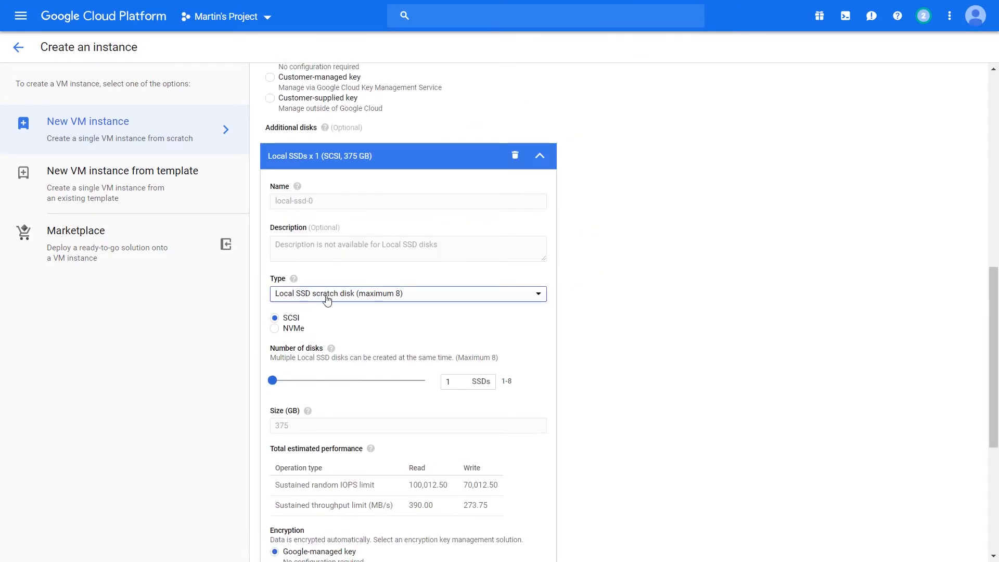
pyautogui.click(296, 330)
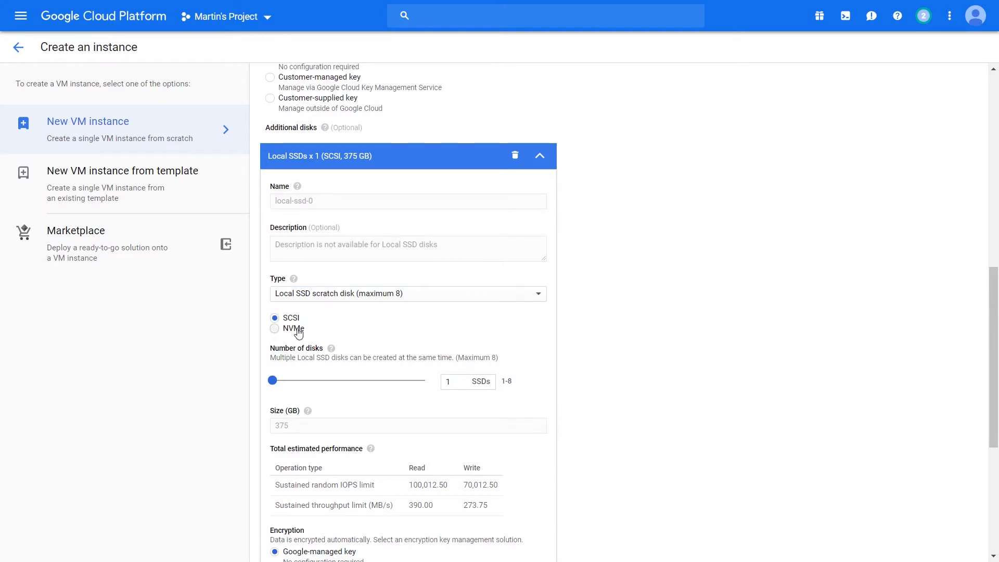
pyautogui.scroll(-3, 277, 230)
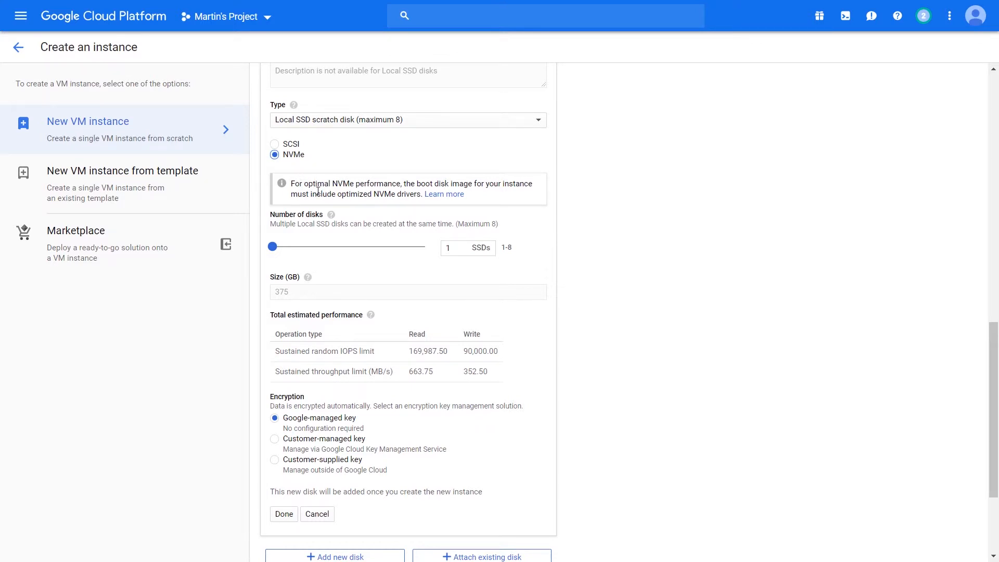
pyautogui.moveTo(272, 247); pyautogui.dragTo(250, 256)
pyautogui.moveTo(310, 256); pyautogui.dragTo(469, 262)
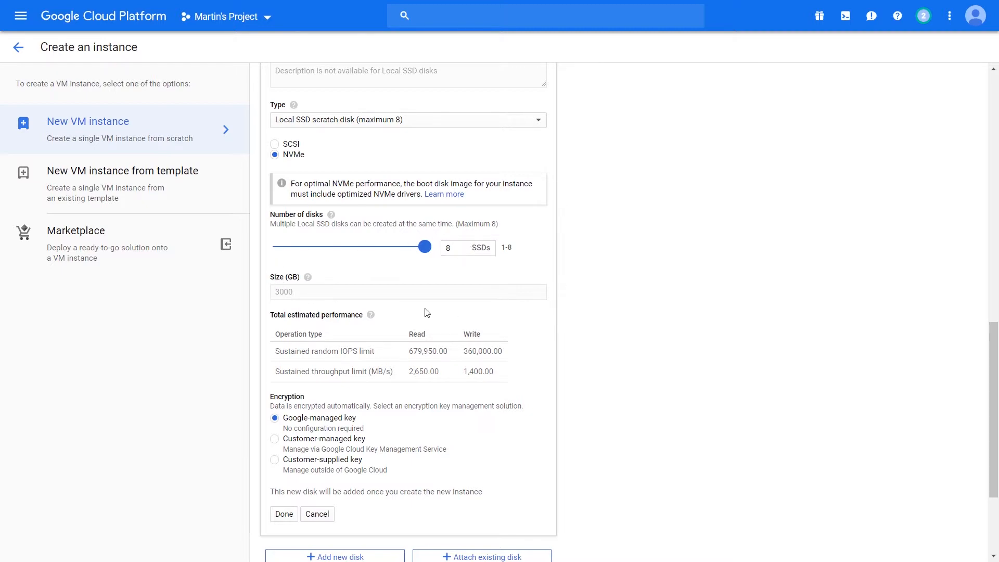
pyautogui.scroll(10, 586, 268)
pyautogui.scroll(-7, 592, 275)
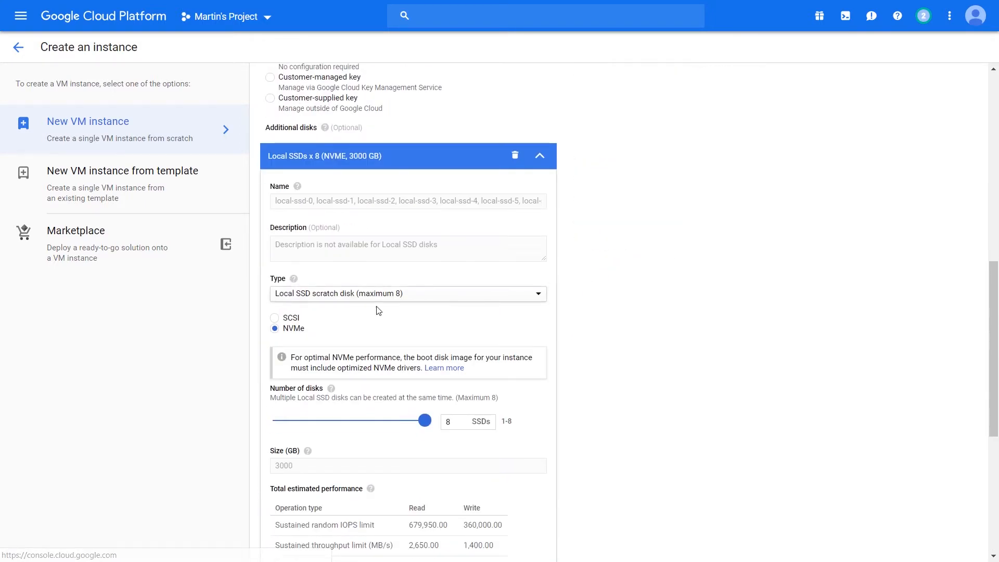
# Set the additional disk's type to Standard persistent disk, review its settings and discard the new disk
pyautogui.click(318, 294)
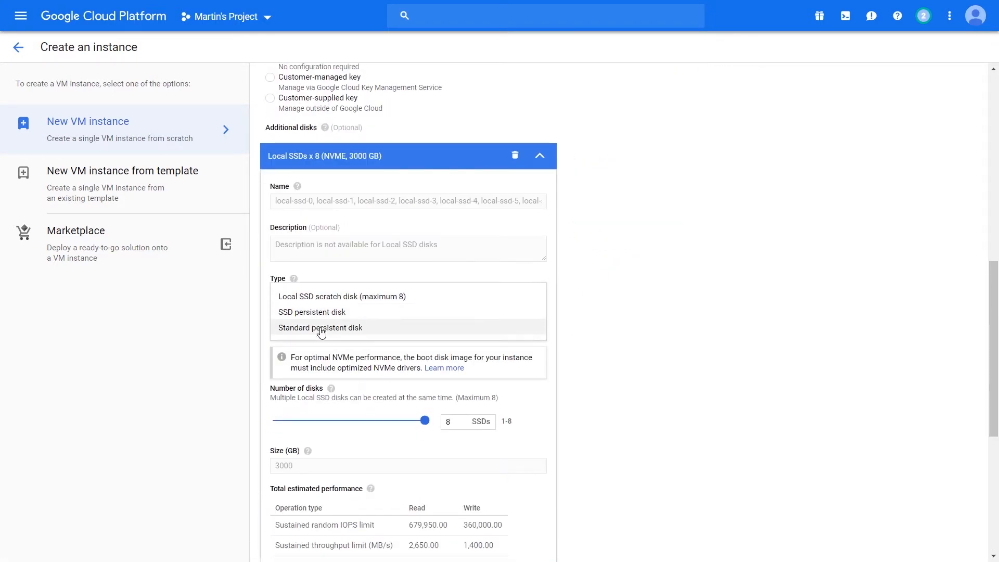
pyautogui.click(381, 328)
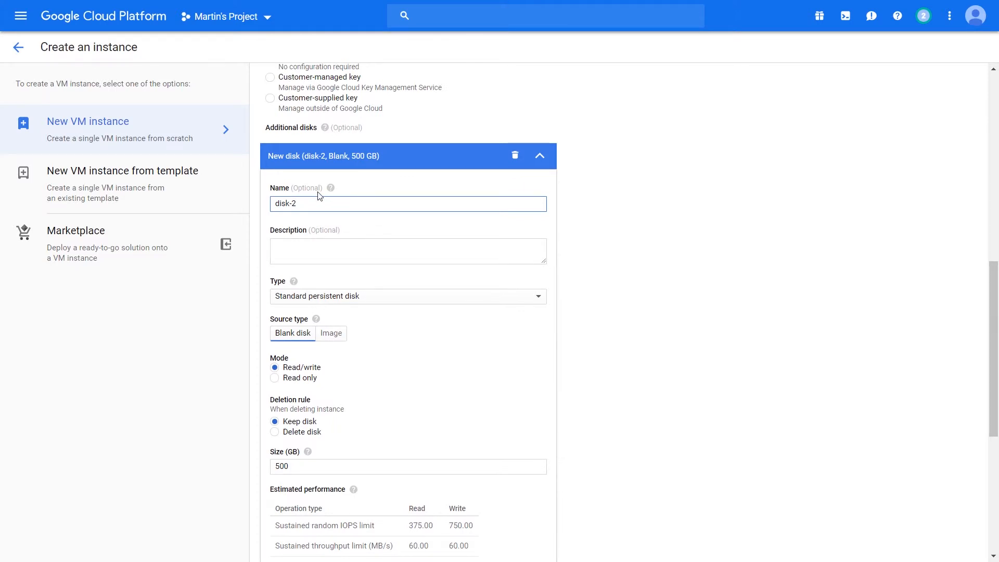
pyautogui.scroll(-6, 463, 294)
pyautogui.scroll(1, 464, 321)
pyautogui.scroll(-1, 420, 327)
pyautogui.click(288, 362)
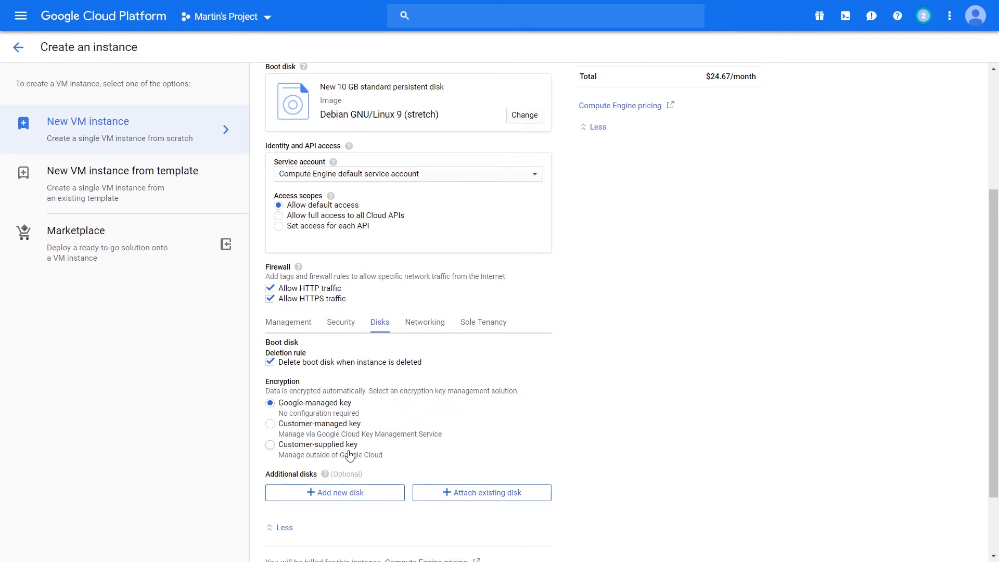
# Try customer-supplied key encryption for the boot disk, switch it to Customer-managed key and check the list of available keys
pyautogui.click(349, 456)
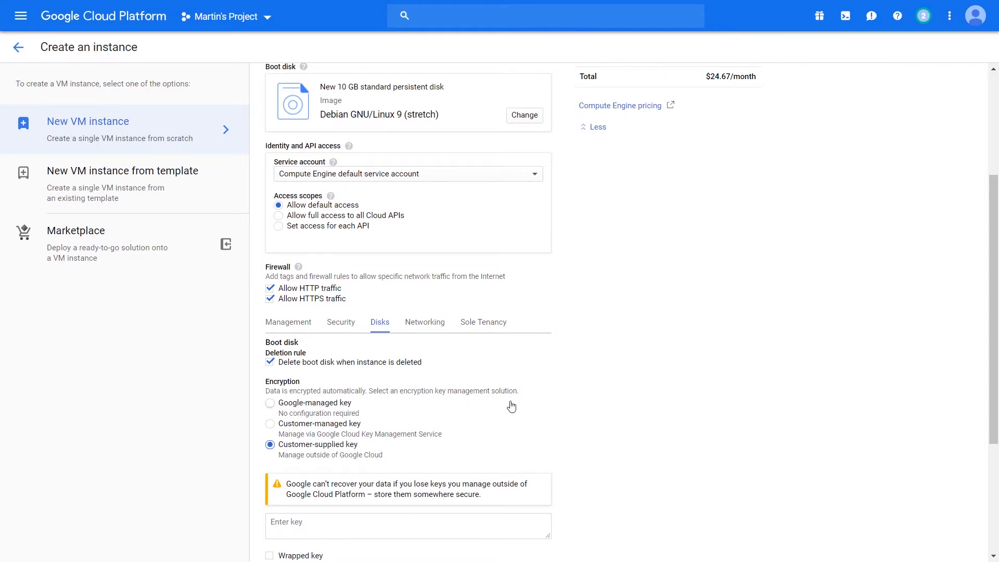
pyautogui.scroll(-2, 508, 407)
pyautogui.click(307, 343)
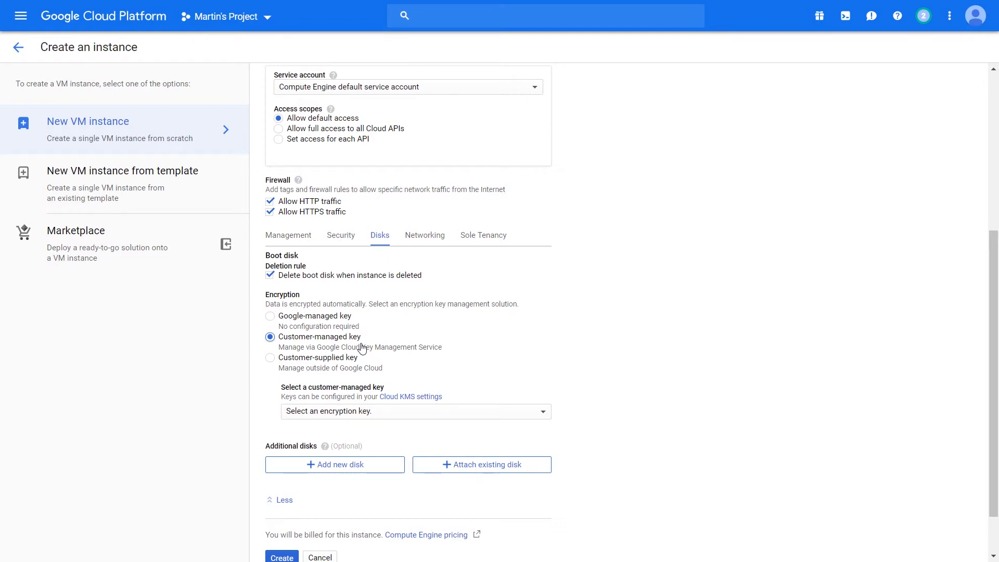
pyautogui.click(446, 420)
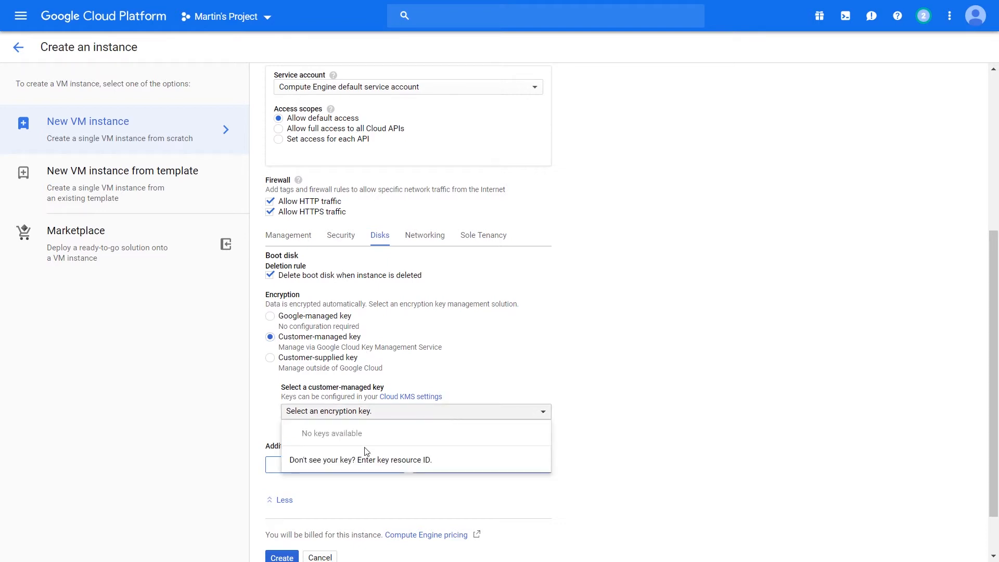
pyautogui.click(578, 406)
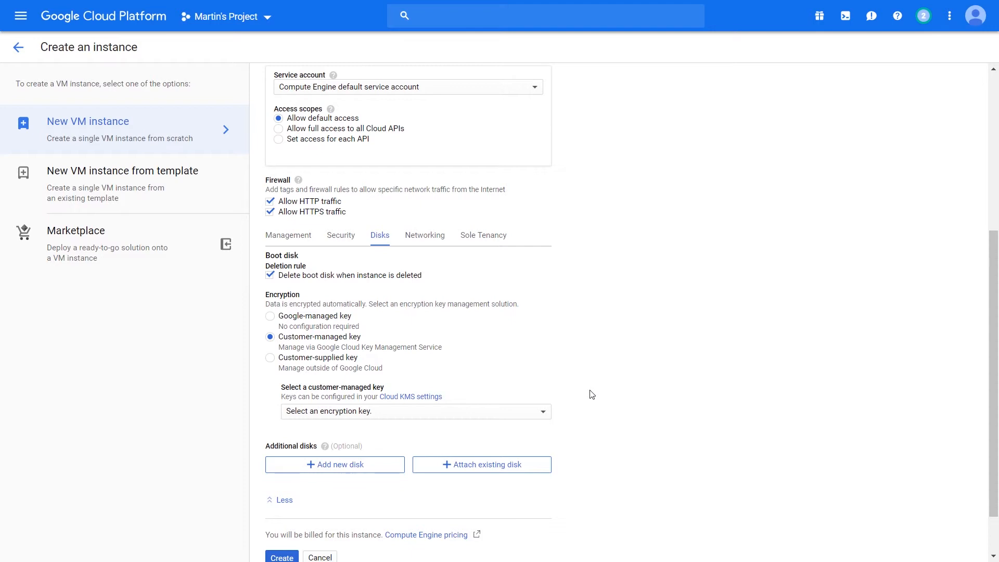
# Add the network tag wordpress in the instance's networking options
pyautogui.click(424, 236)
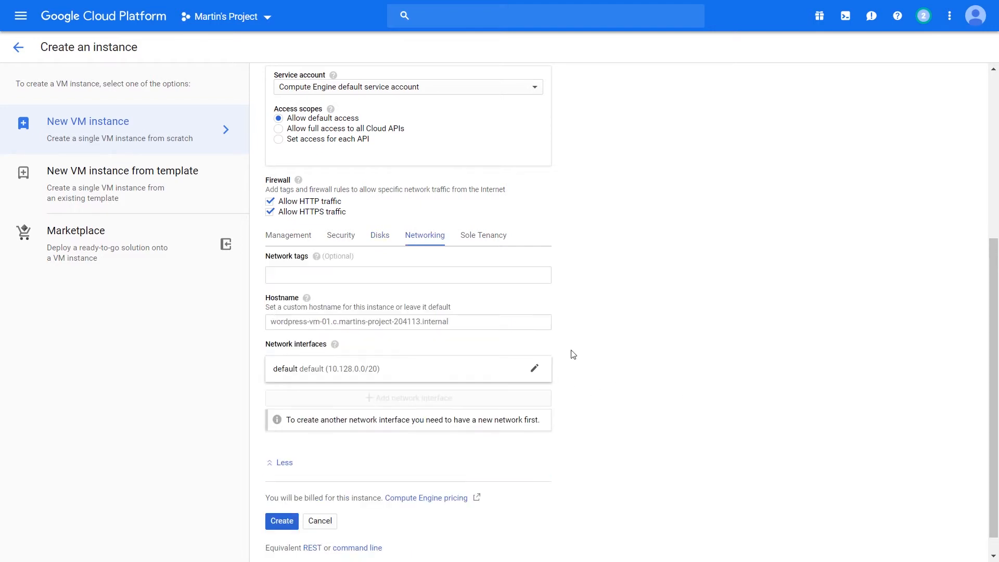
pyautogui.click(369, 276)
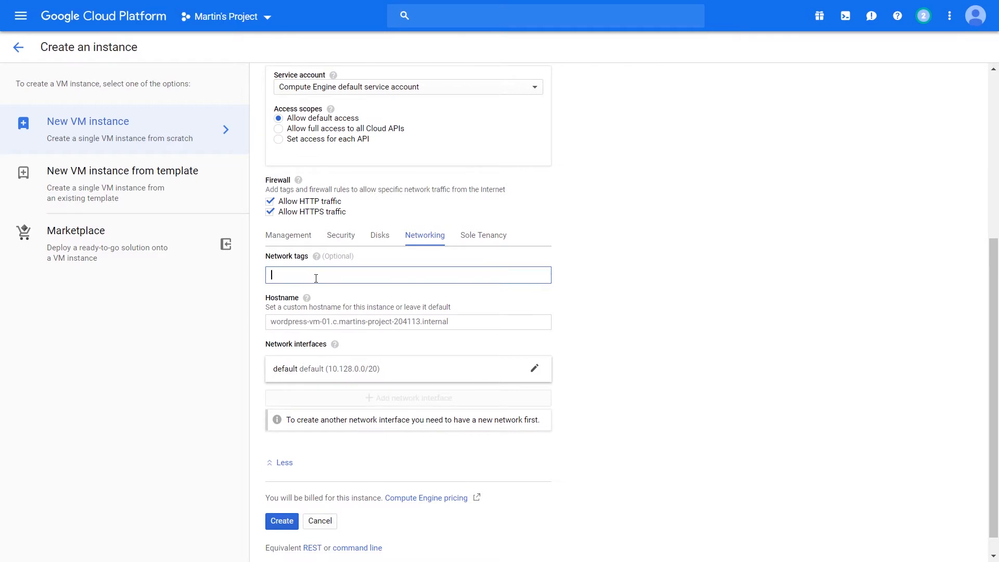
pyautogui.write('wordpress')
pyautogui.click(309, 297)
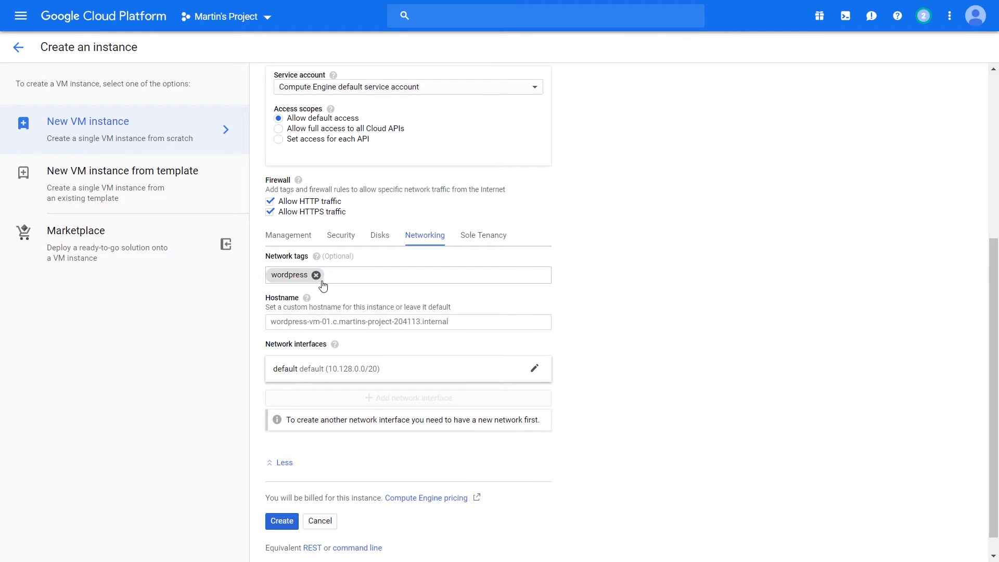
# Edit the default network interface and try wordpress-internal-ip as its primary internal IP
pyautogui.click(342, 324)
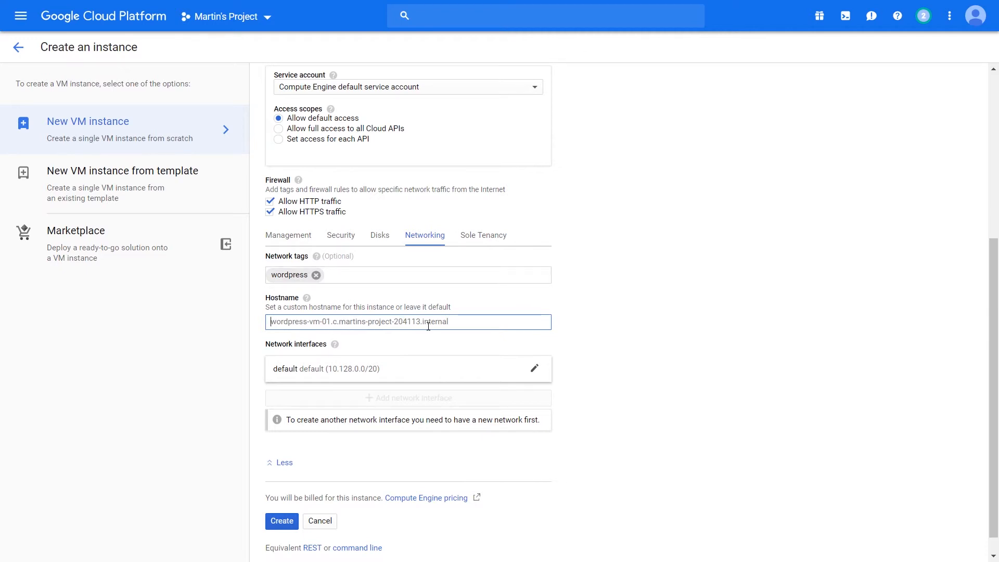
pyautogui.scroll(-1, 437, 313)
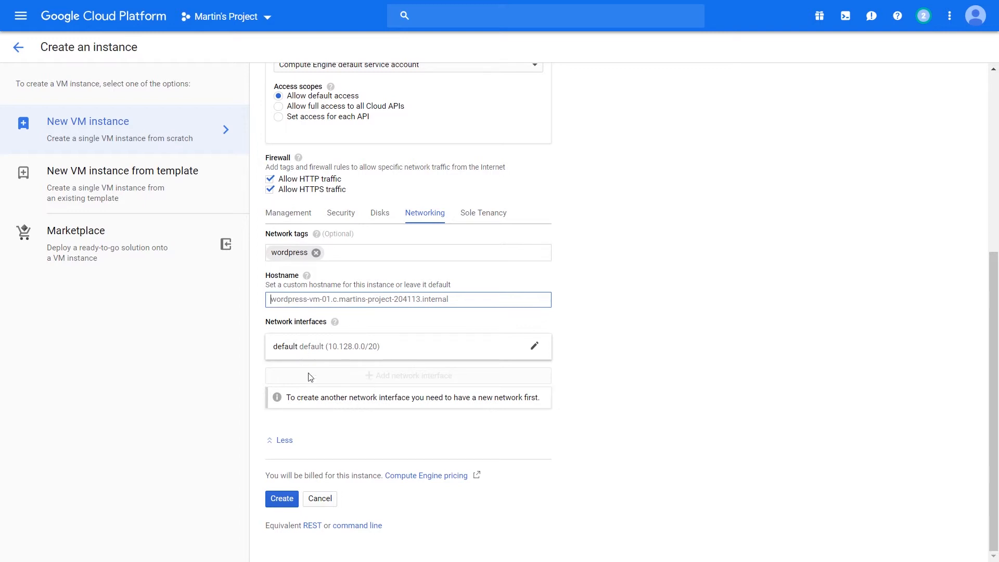
pyautogui.click(314, 353)
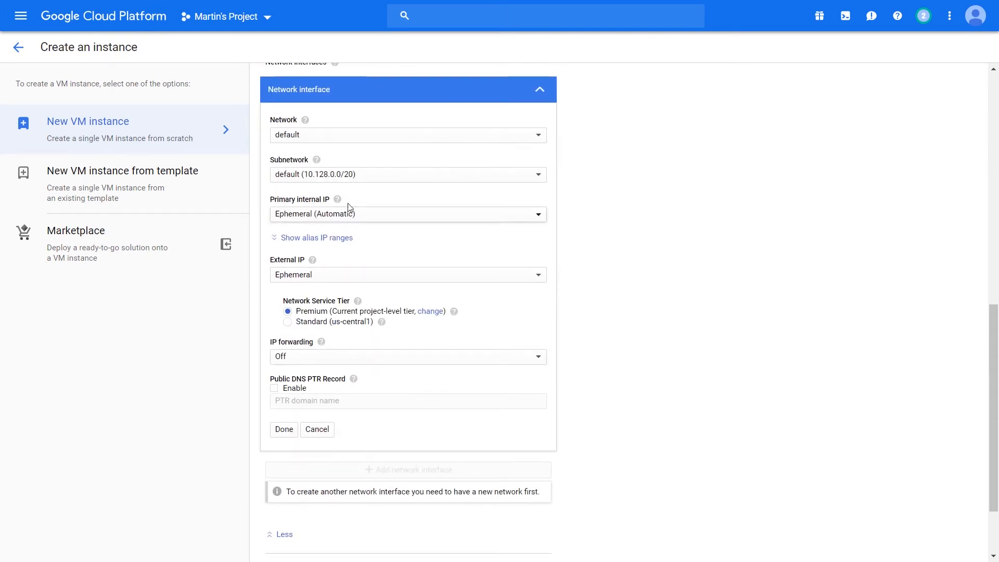
pyautogui.click(364, 142)
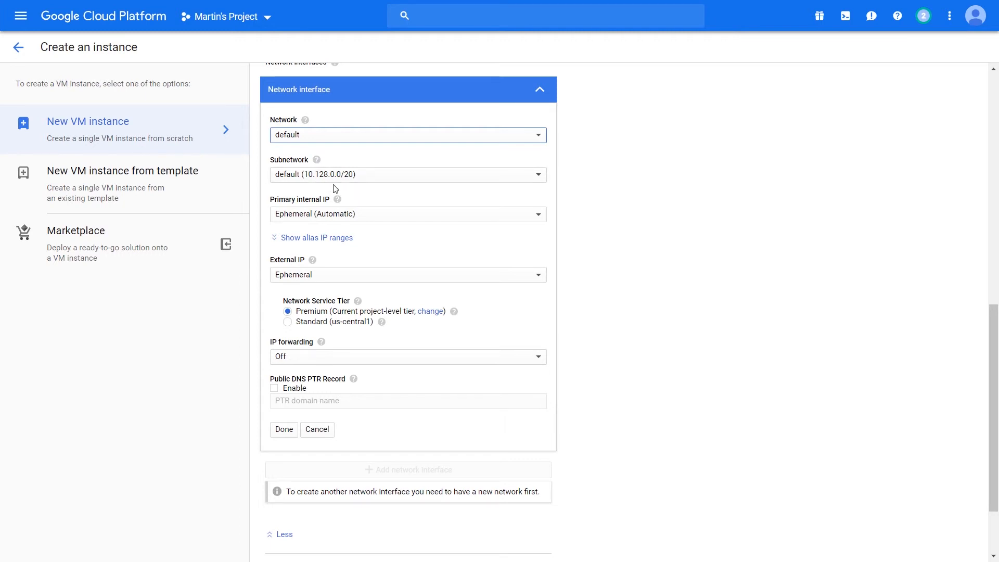
pyautogui.click(345, 215)
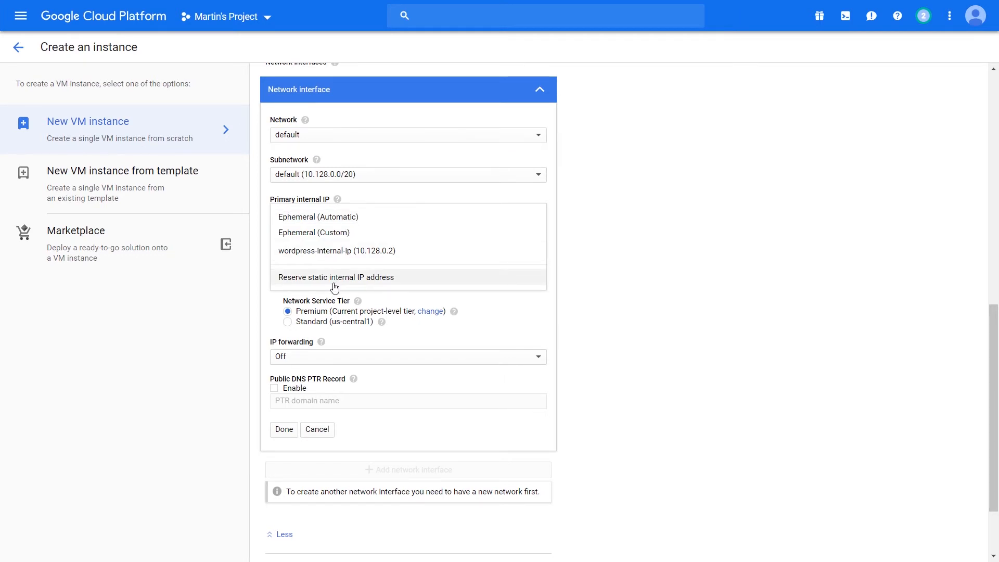
pyautogui.click(341, 252)
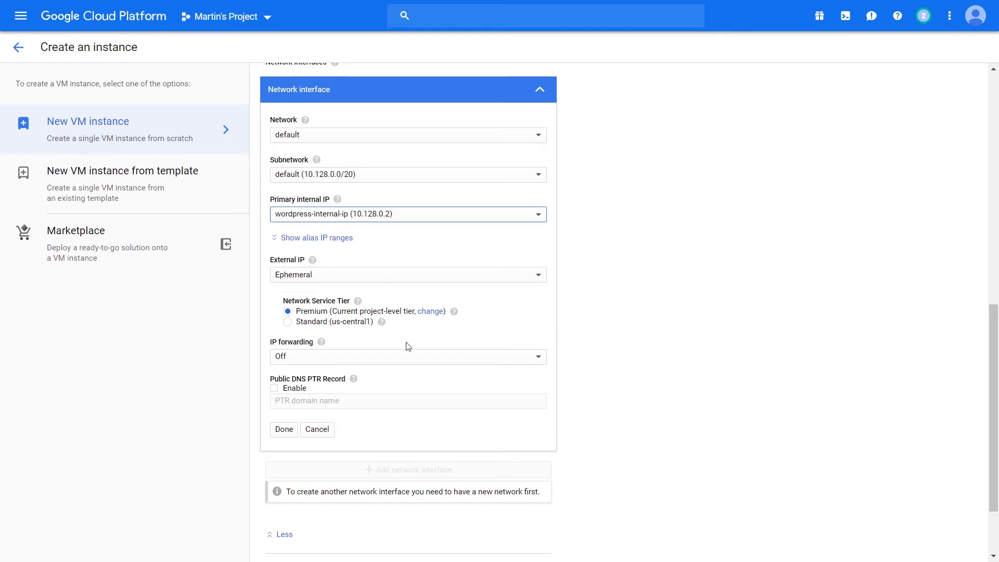
# Try wordpress-external-ip as the network interface's external IP and turn IP forwarding on
pyautogui.click(344, 281)
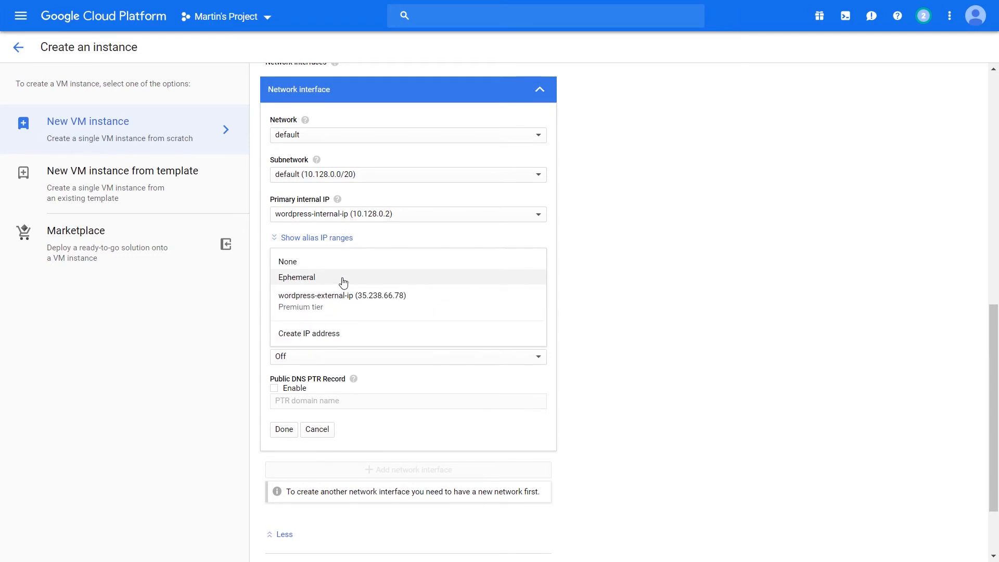
pyautogui.click(340, 312)
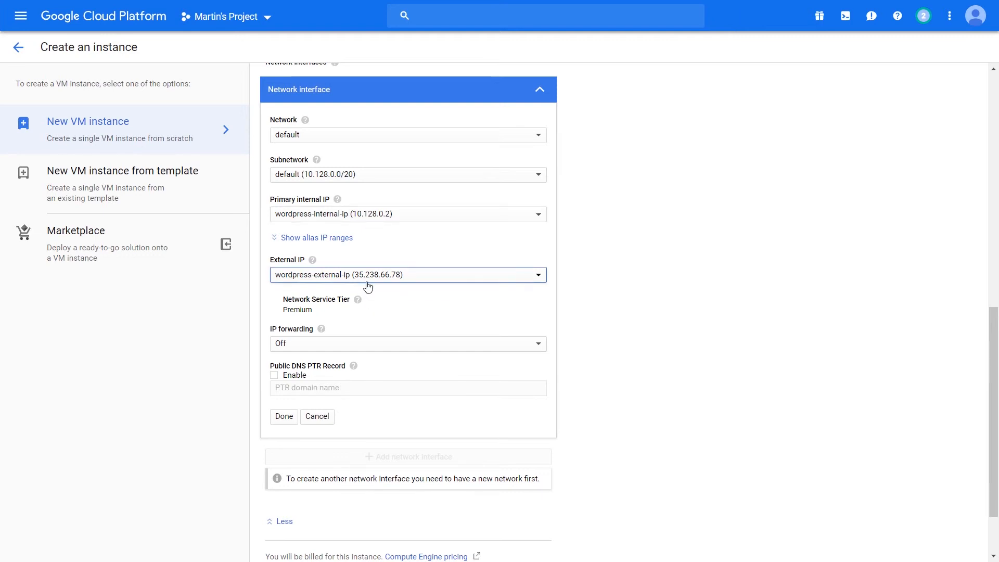
pyautogui.click(346, 348)
pyautogui.click(314, 339)
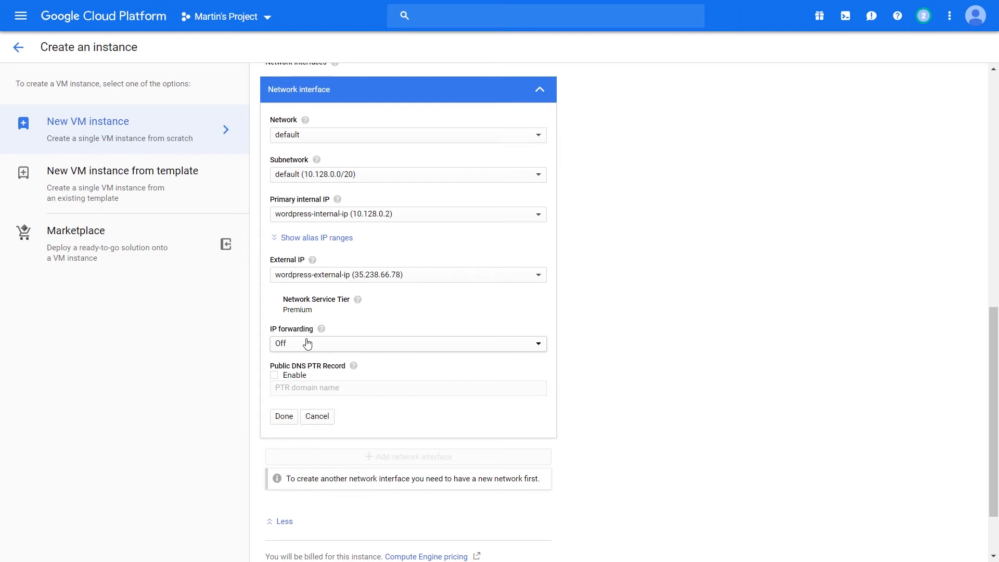
pyautogui.click(307, 343)
pyautogui.click(307, 362)
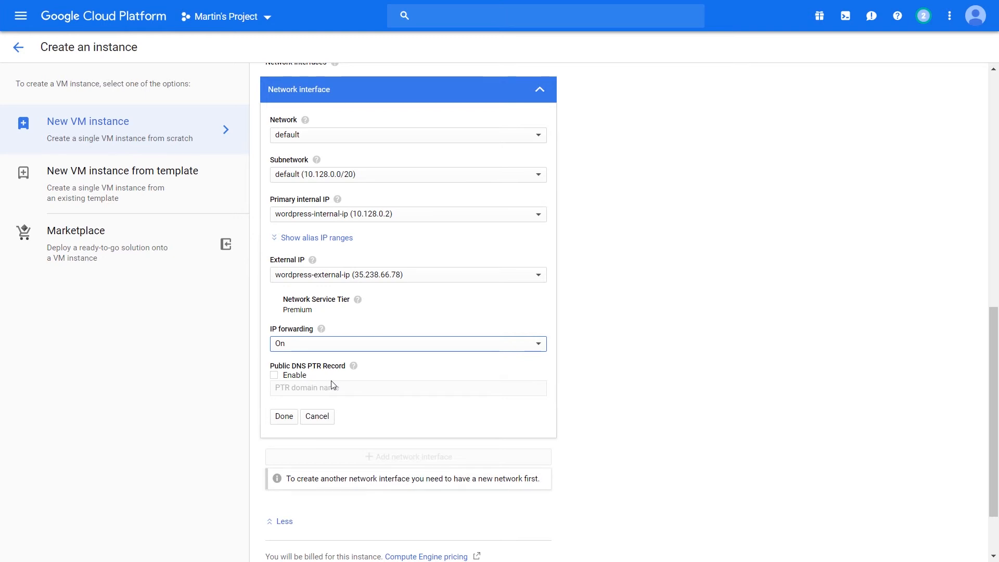
# Try enabling the public DNS PTR record, and discard the changes to the network interface
pyautogui.rightClick(291, 375)
pyautogui.click(278, 377)
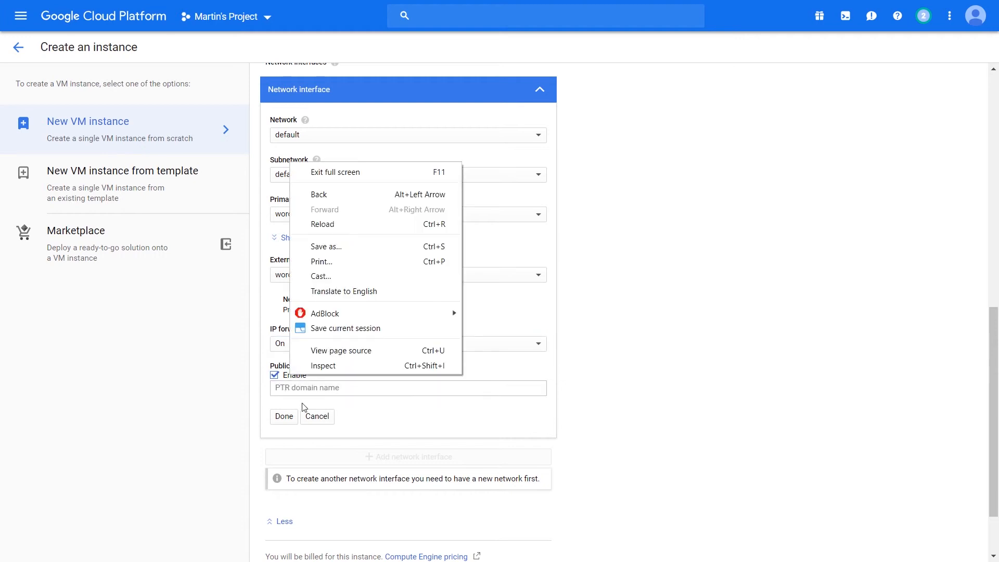
pyautogui.click(307, 393)
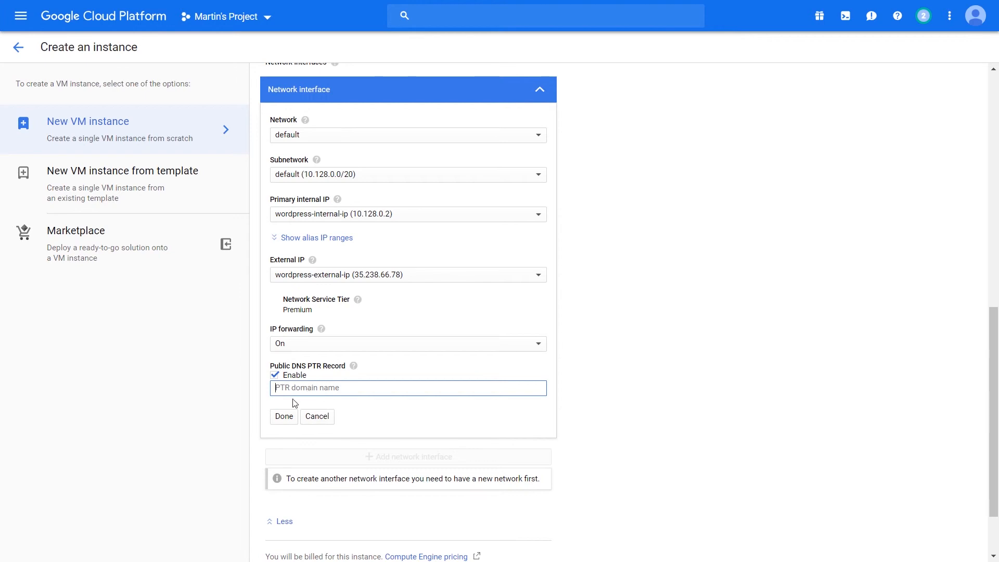
pyautogui.click(317, 418)
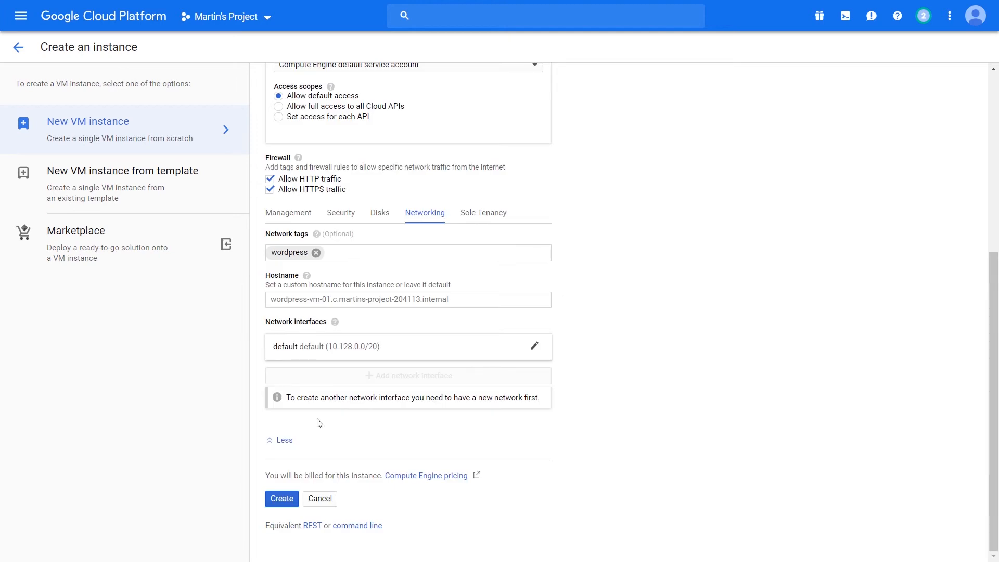
# Show the instance's sole tenancy options to review the node affinity labels setting
pyautogui.click(478, 221)
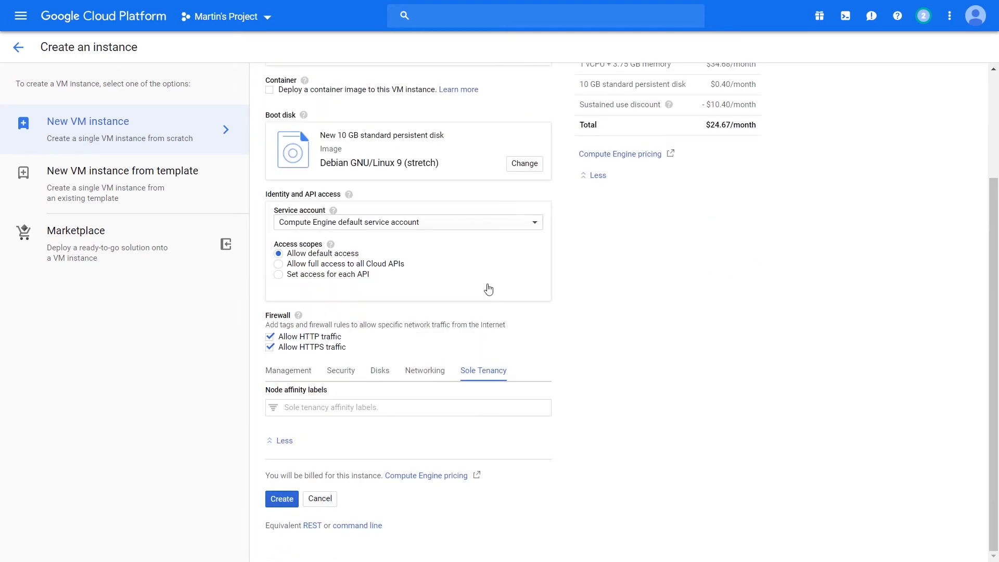